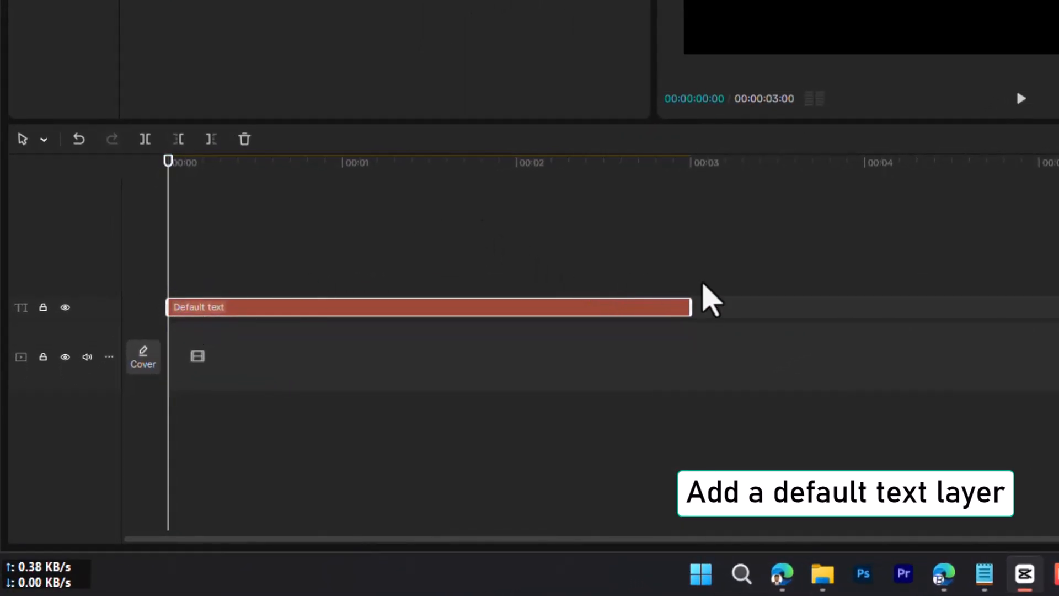
Extend the default text layer to 10 seconds and replace its text with "o".
{"action": "left_click_drag", "start_coordinate": [687, 307], "coordinate": [1058, 310]}
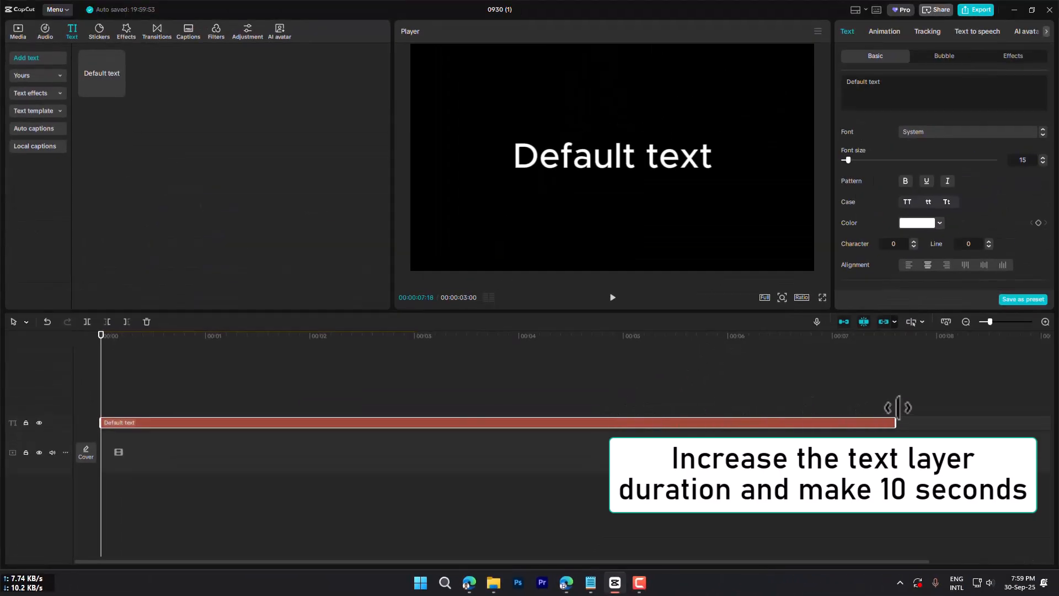
{"action": "left_click_drag", "start_coordinate": [1002, 422], "coordinate": [323, 548]}
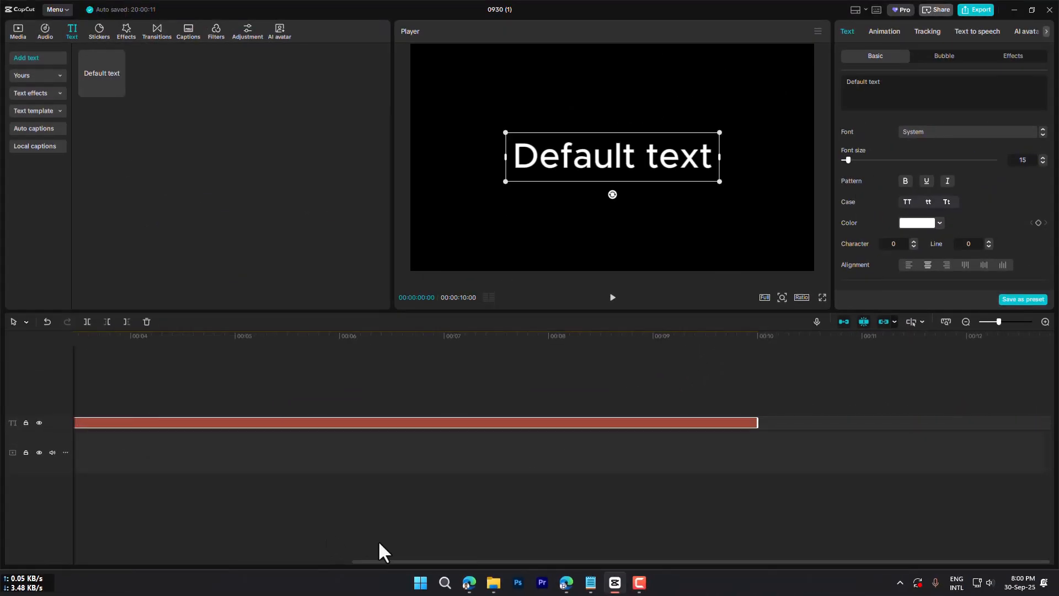
{"action": "scroll", "coordinate": [373, 521], "scroll_direction": "down", "scroll_amount": 3}
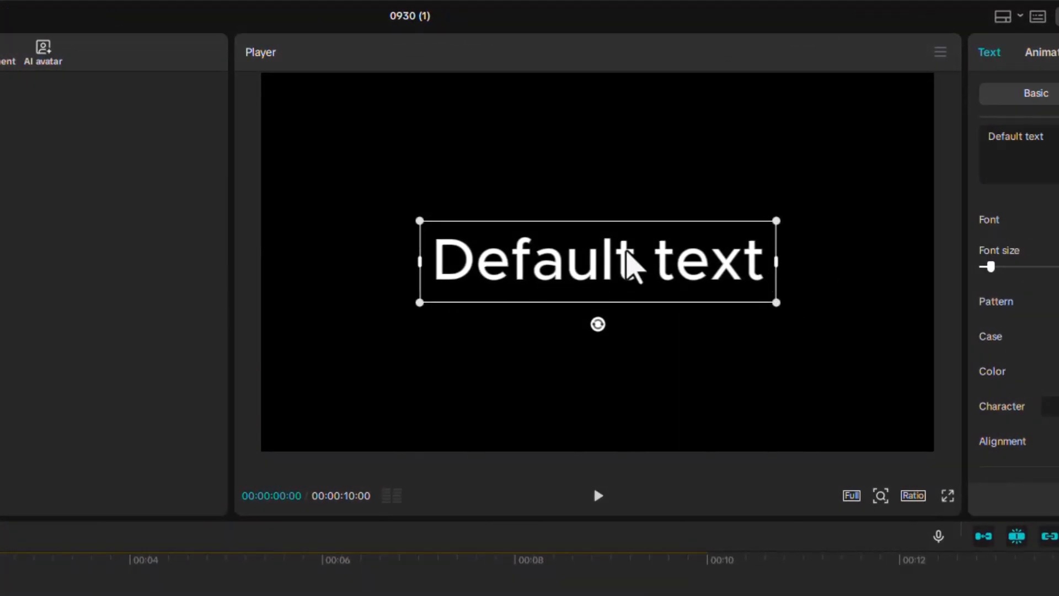
{"action": "double_click", "coordinate": [627, 251]}
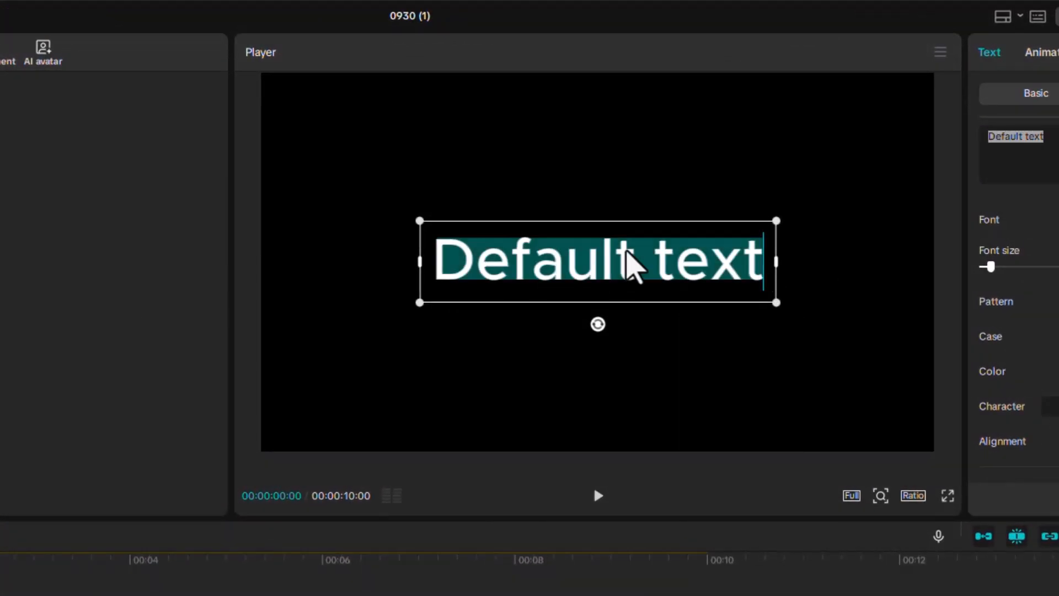
{"action": "type", "text": "o"}
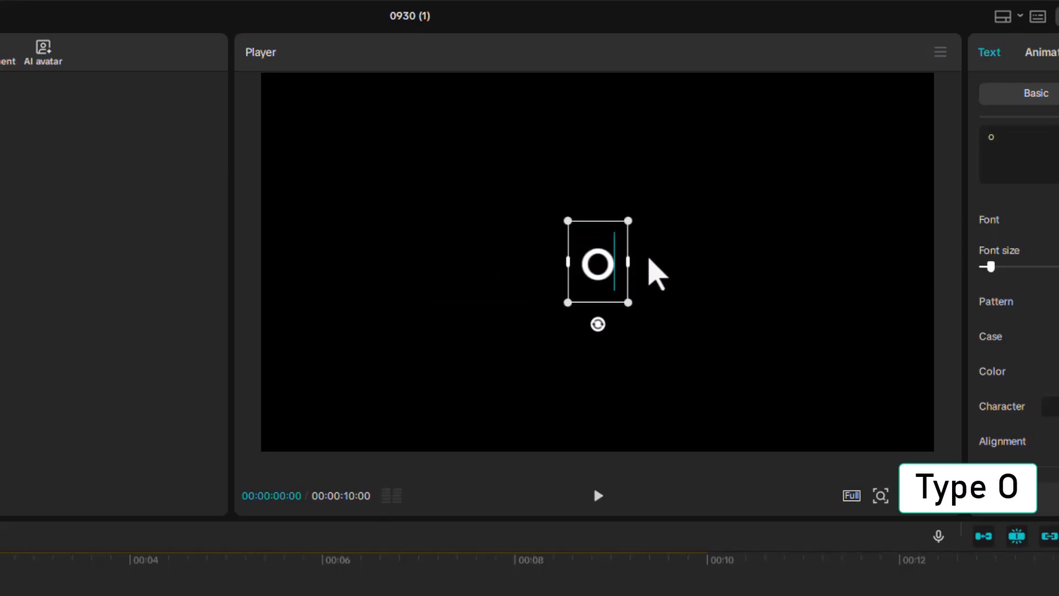
Make the letter o bold and set its font size to 119.
{"action": "key", "text": "ctrl+a"}
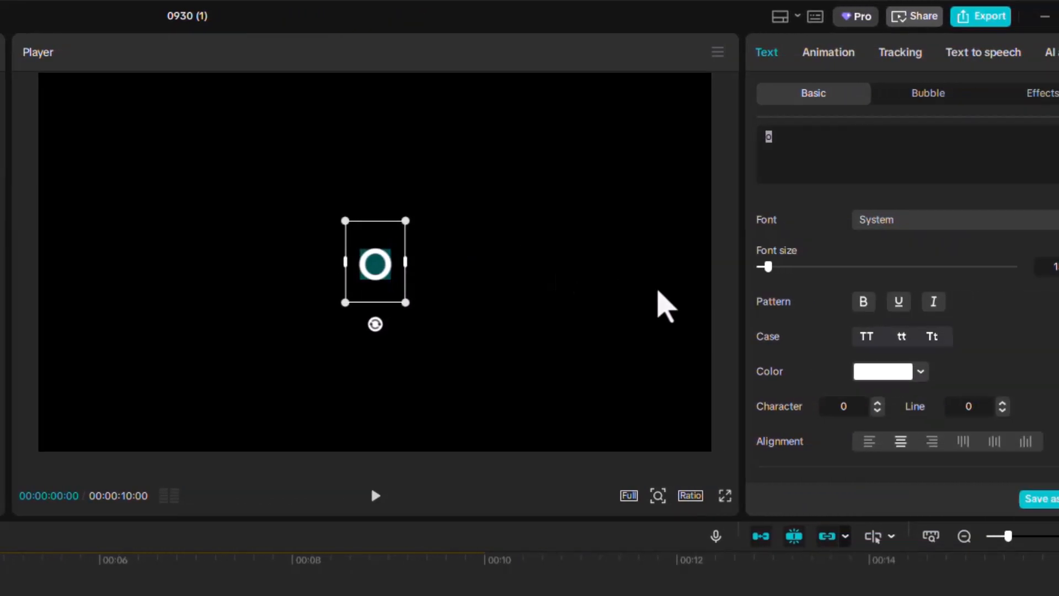
{"action": "left_click", "coordinate": [863, 301]}
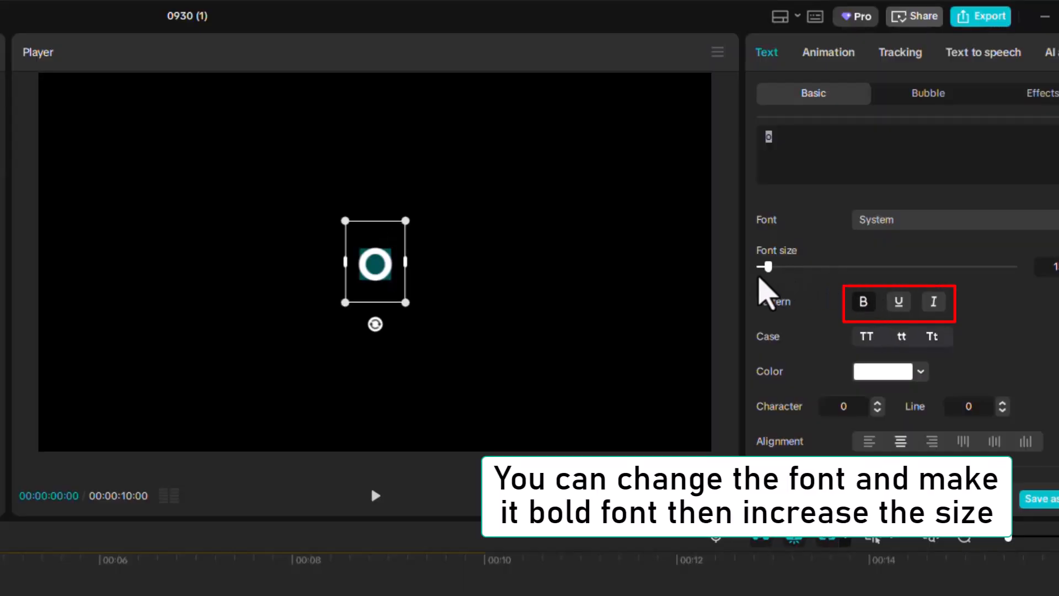
{"action": "left_click_drag", "start_coordinate": [768, 269], "coordinate": [857, 272]}
{"action": "left_click", "coordinate": [568, 538]}
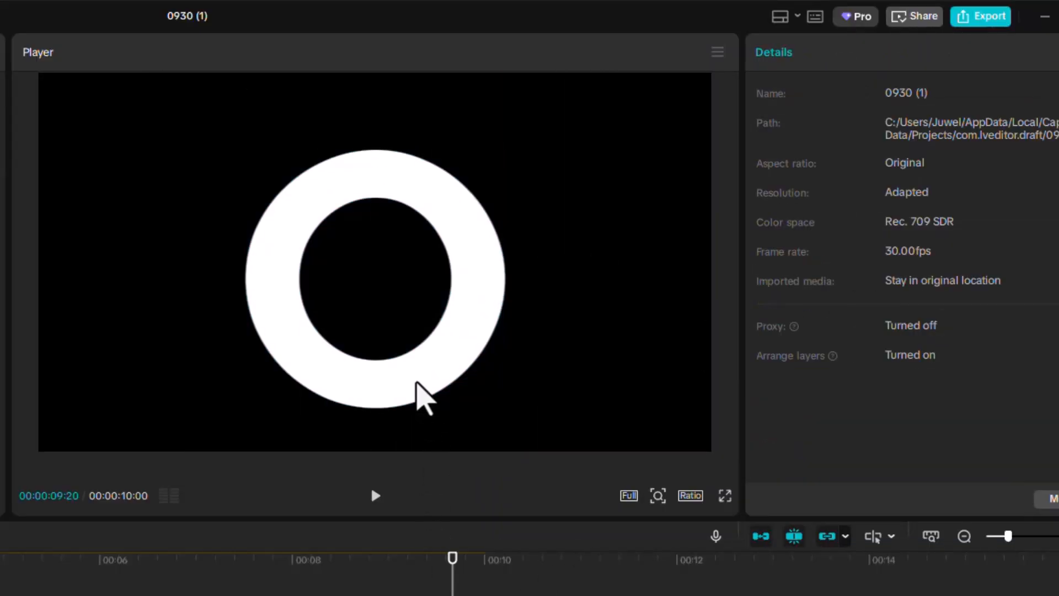
{"action": "left_click", "coordinate": [416, 382]}
{"action": "mouse_move", "coordinate": [416, 382]}
{"action": "left_mouse_down"}
{"action": "mouse_move", "coordinate": [419, 298]}
{"action": "mouse_move", "coordinate": [421, 386]}
{"action": "left_mouse_up"}
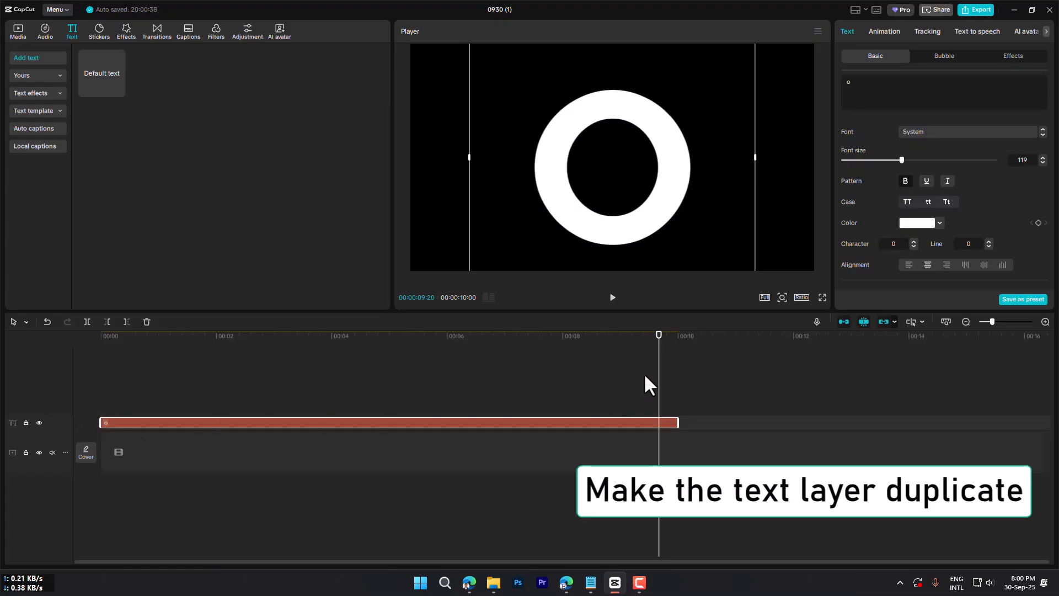
Duplicate the o text layer onto a track above it, starting at 00:00.
{"action": "left_click_drag", "start_coordinate": [658, 335], "coordinate": [438, 334]}
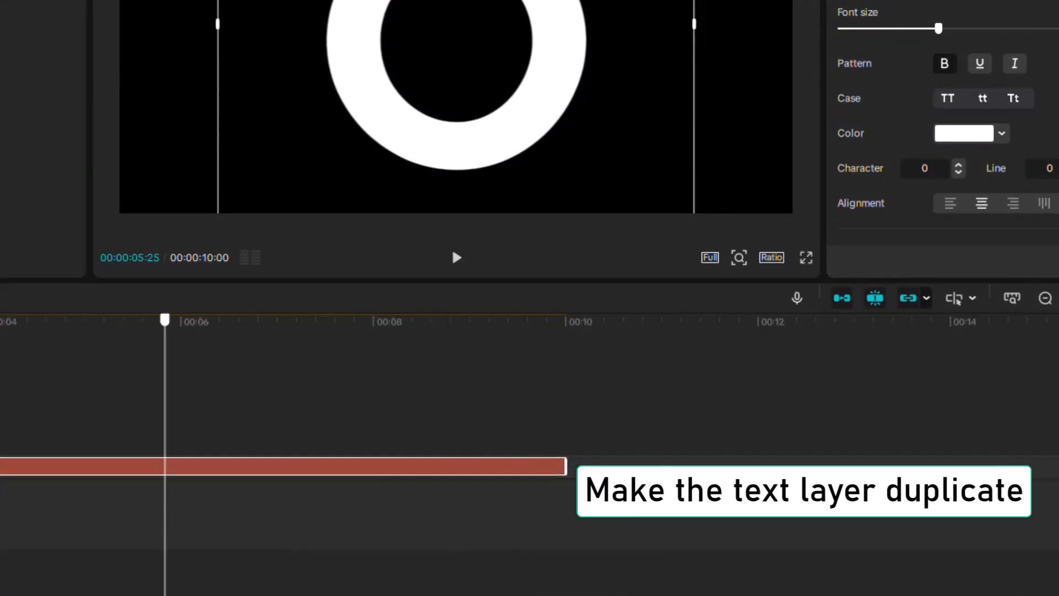
{"action": "key", "text": "Home"}
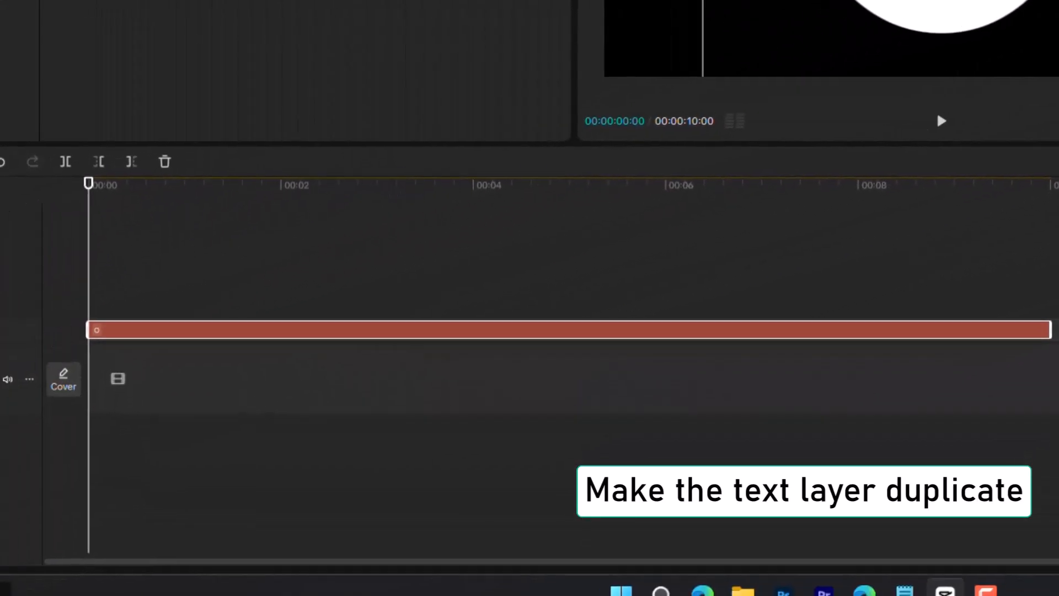
{"action": "key", "text": "ctrl+c"}
{"action": "key", "text": "ctrl+v"}
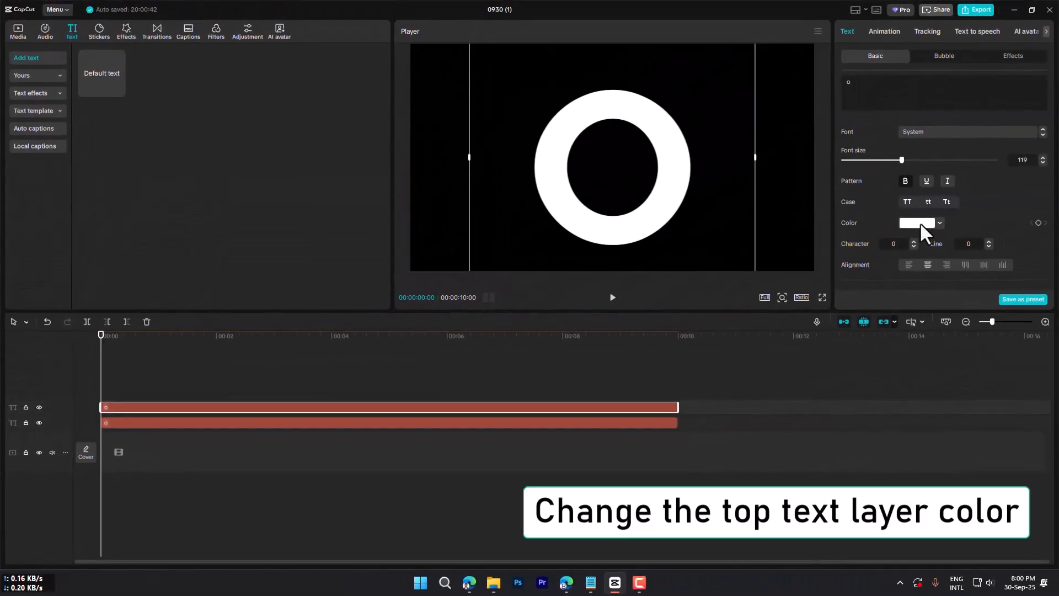
Change the color of the top text layer to cyan, hex 00FAEF.
{"action": "left_click", "coordinate": [920, 223]}
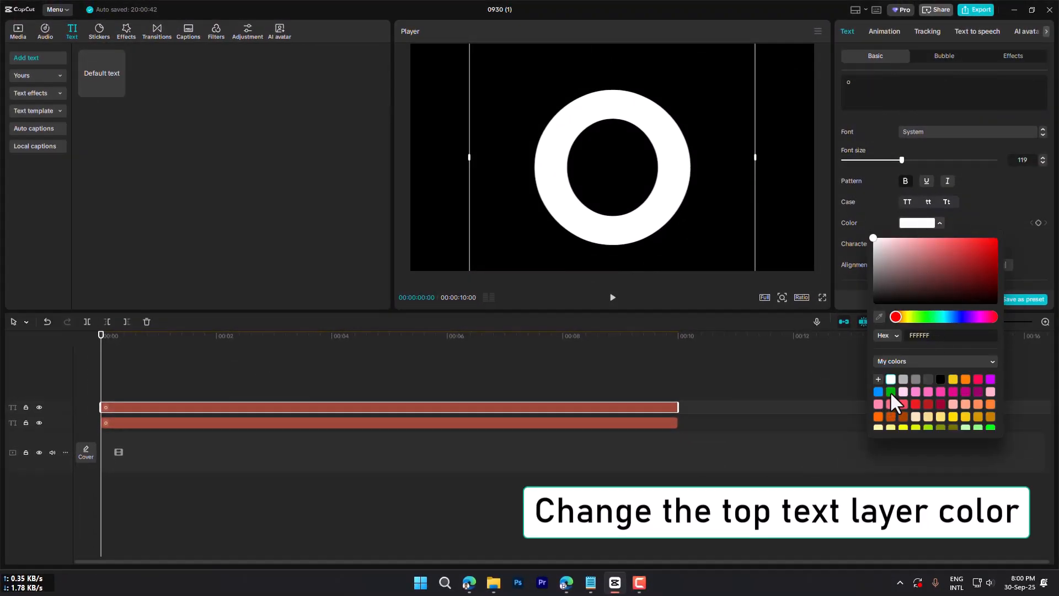
{"action": "scroll", "coordinate": [904, 410], "scroll_direction": "down", "scroll_amount": 3}
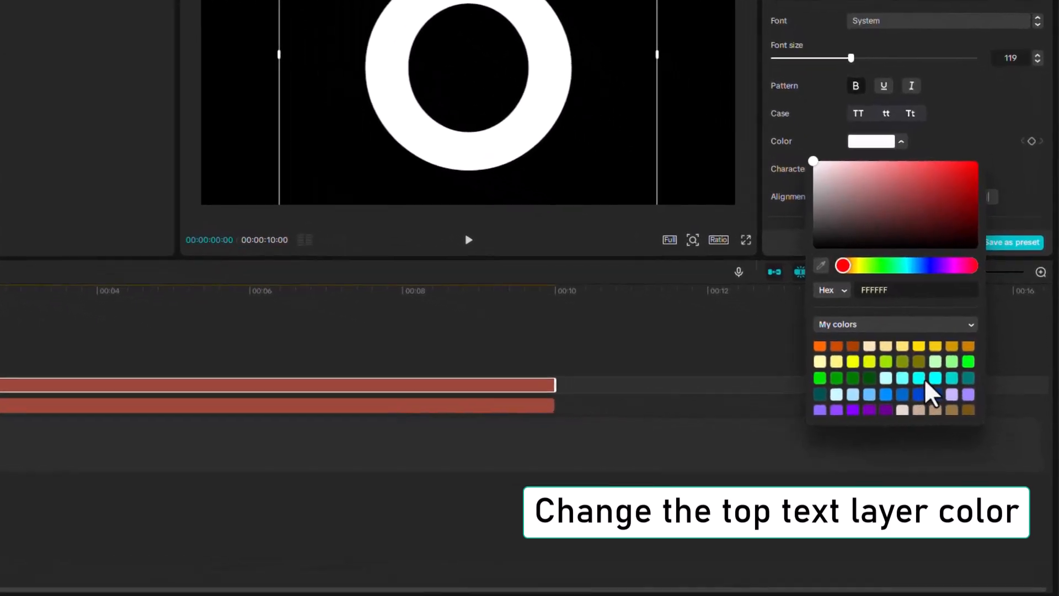
{"action": "left_click", "coordinate": [925, 378]}
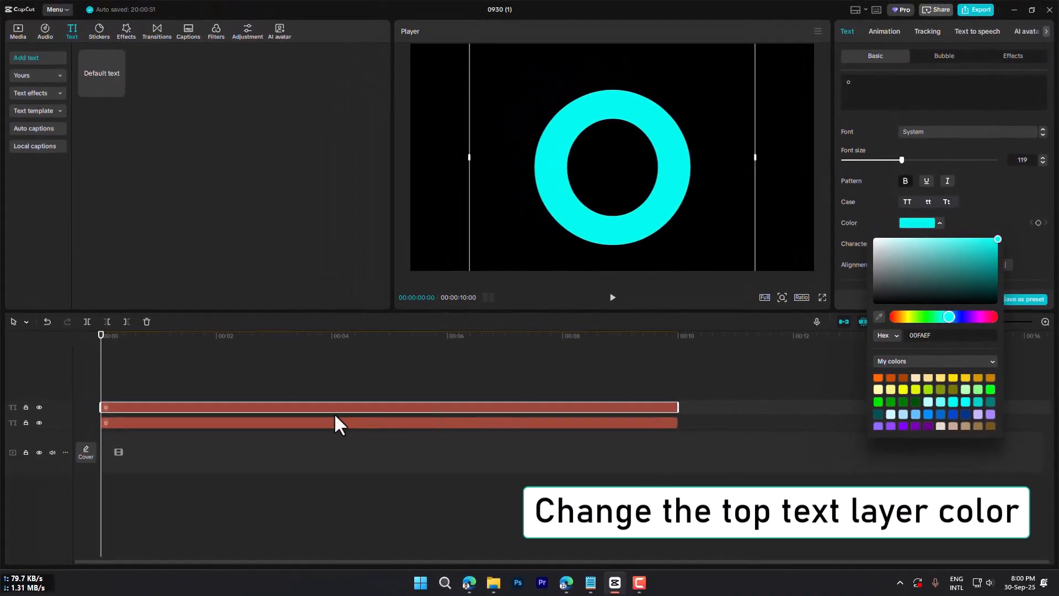
{"action": "left_click", "coordinate": [397, 366]}
{"action": "left_click", "coordinate": [416, 370]}
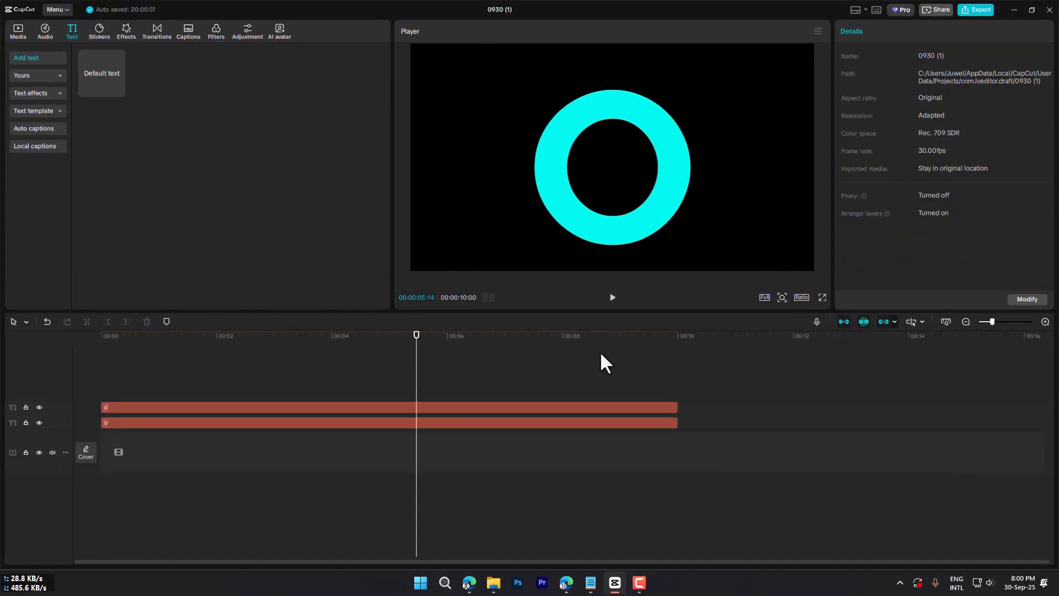
Apply the Clock wipe out-animation to the top text layer and stretch its duration over the whole layer.
{"action": "left_click", "coordinate": [596, 362]}
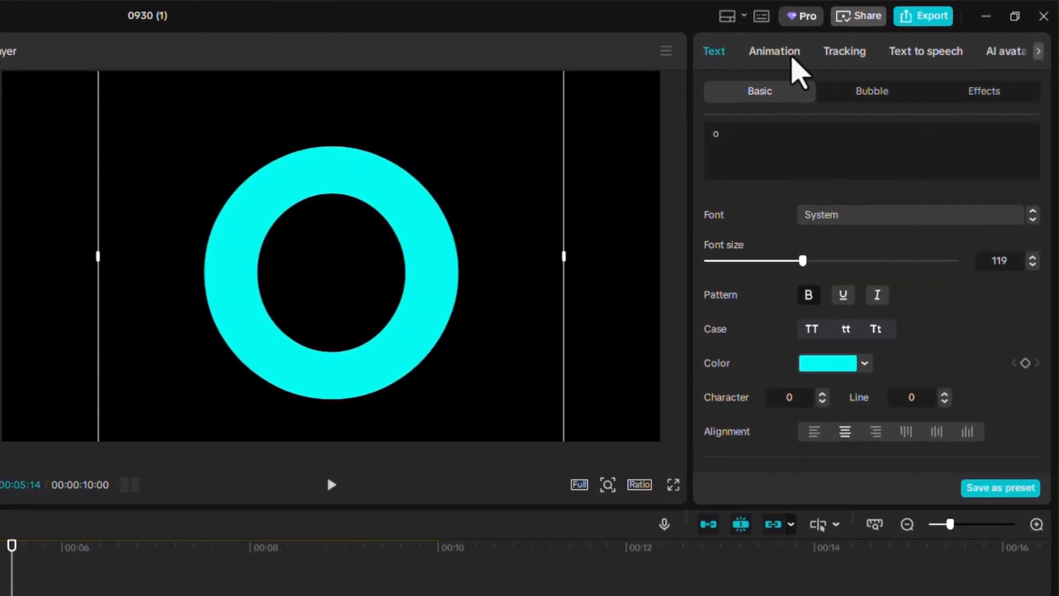
{"action": "left_click", "coordinate": [858, 36]}
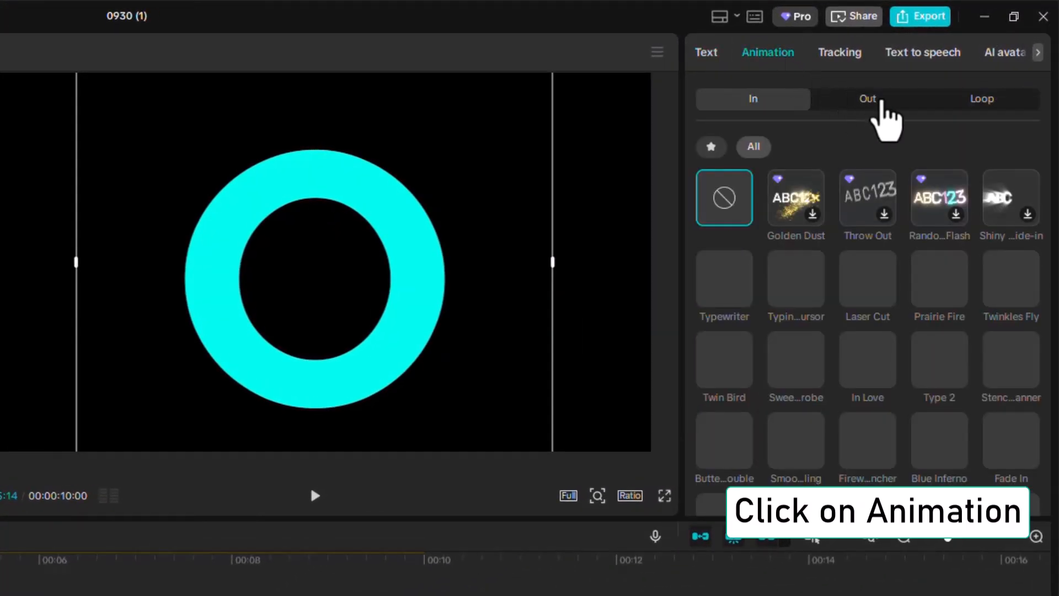
{"action": "left_click", "coordinate": [874, 101]}
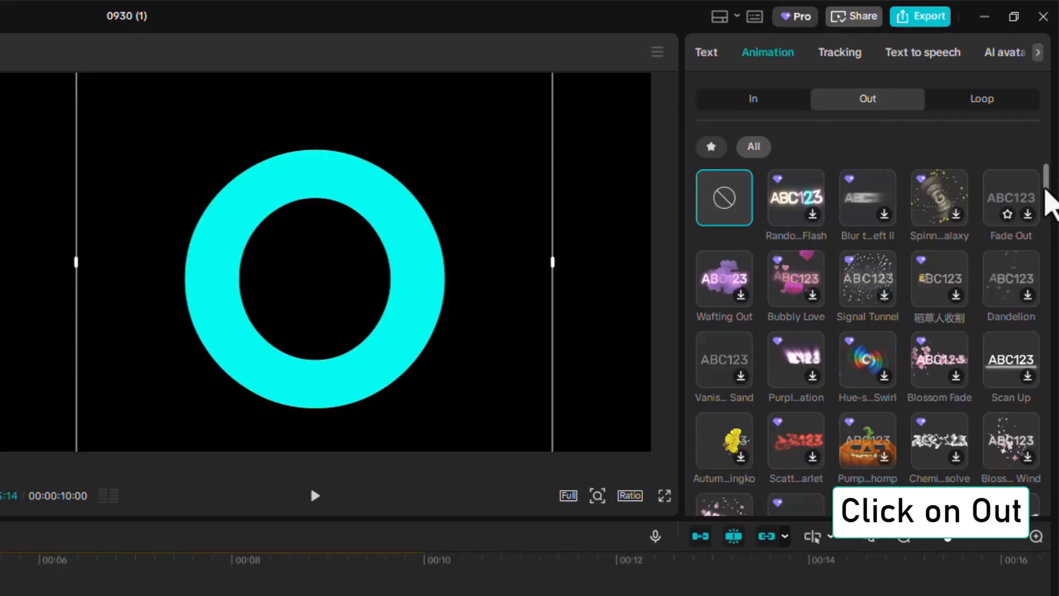
{"action": "left_click_drag", "start_coordinate": [1047, 187], "coordinate": [1033, 485]}
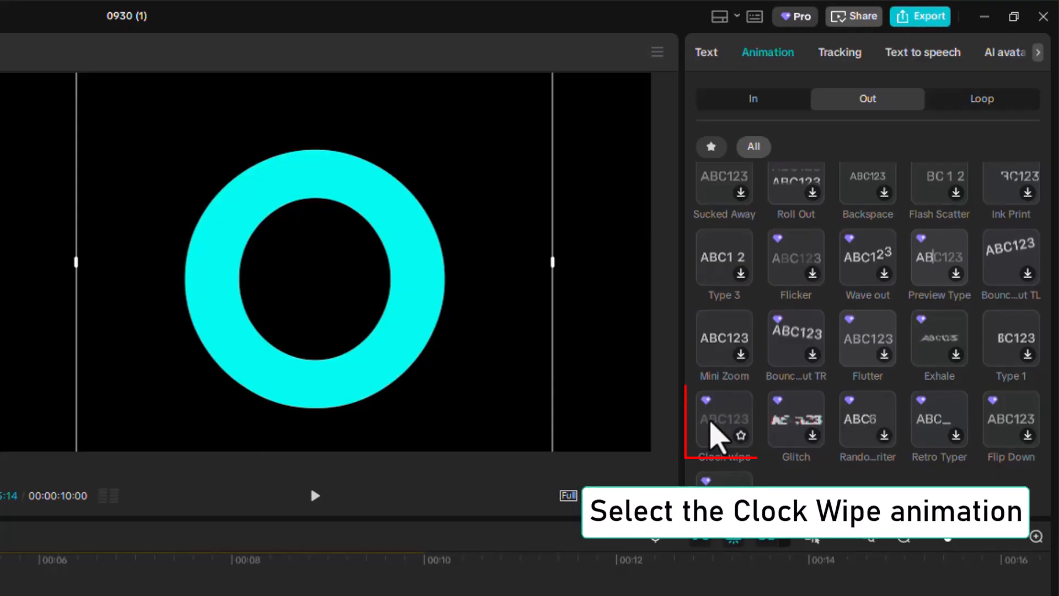
{"action": "left_click", "coordinate": [710, 422]}
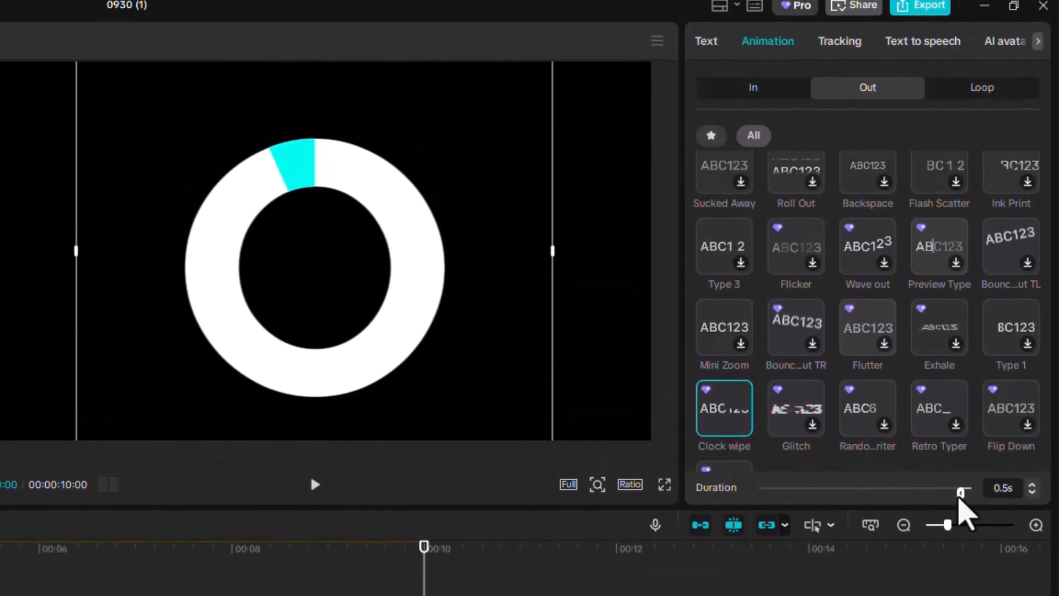
{"action": "left_click", "coordinate": [310, 487]}
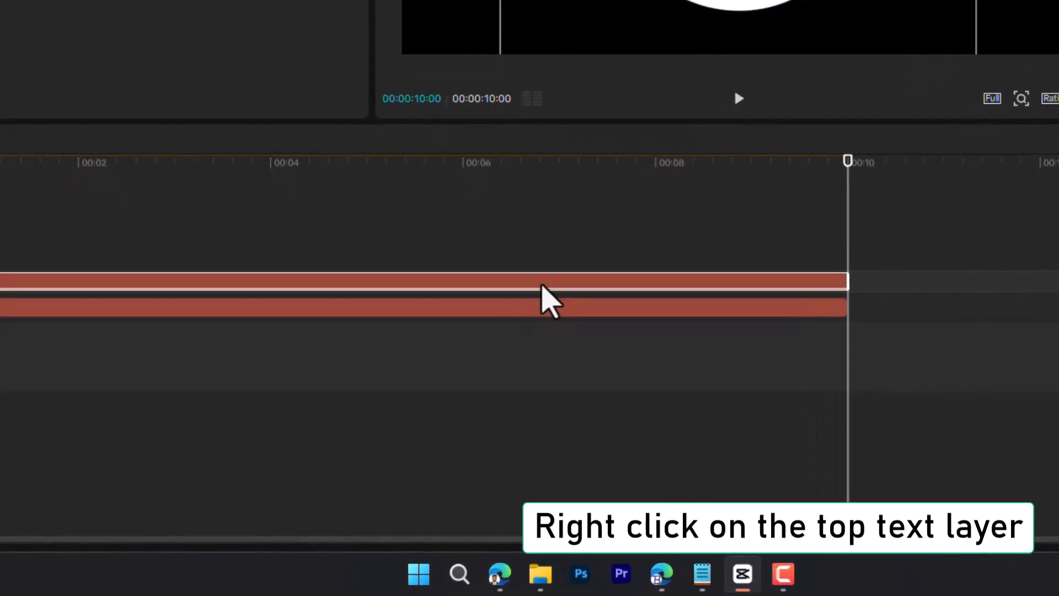
Convert the top text layer into a compound clip and reverse it.
{"action": "right_click", "coordinate": [496, 405]}
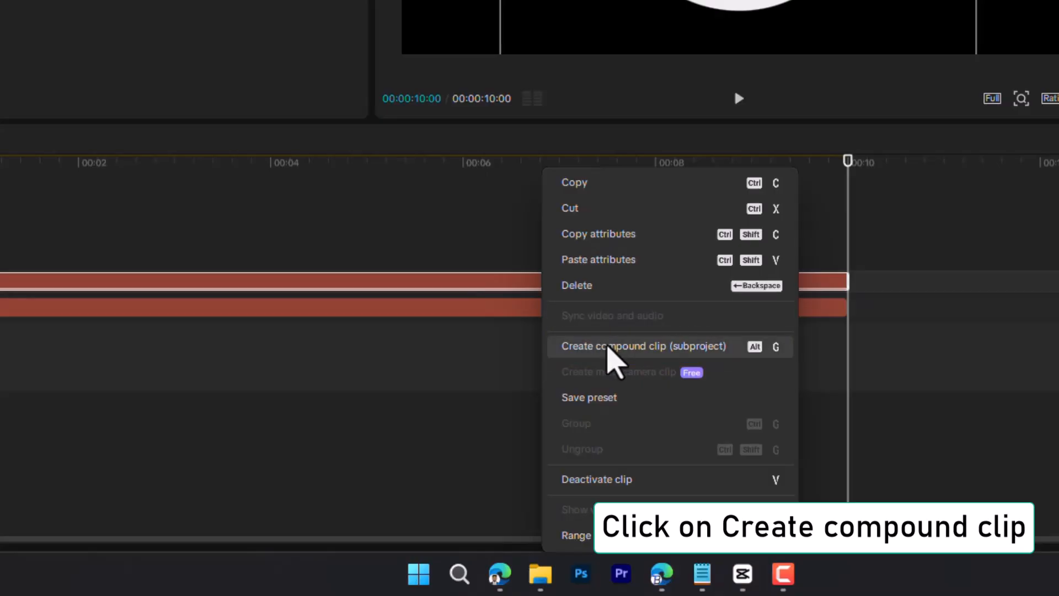
{"action": "left_click", "coordinate": [610, 353]}
{"action": "left_click", "coordinate": [251, 268]}
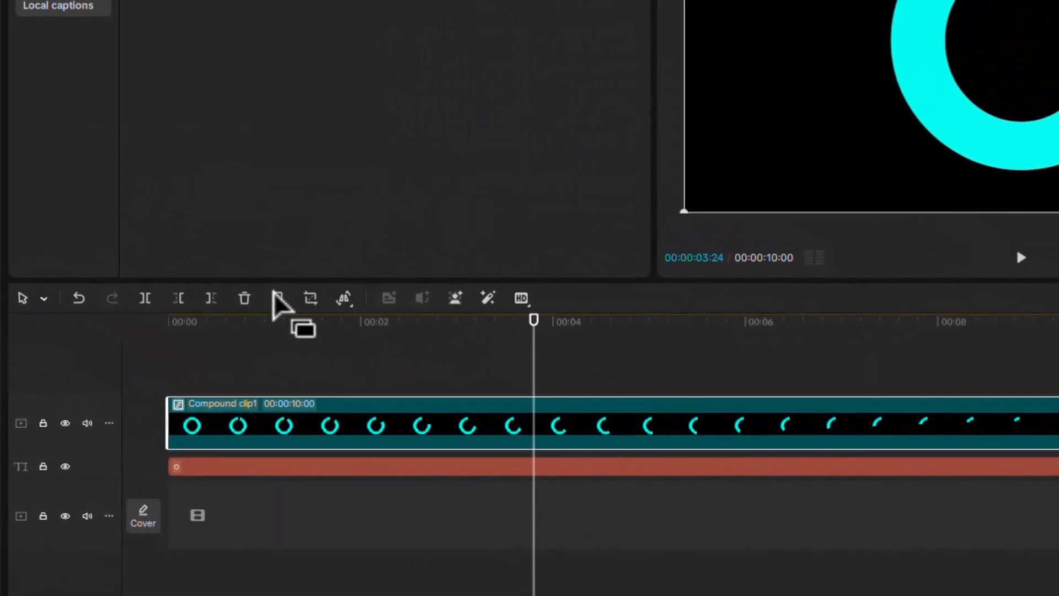
{"action": "left_click", "coordinate": [62, 139]}
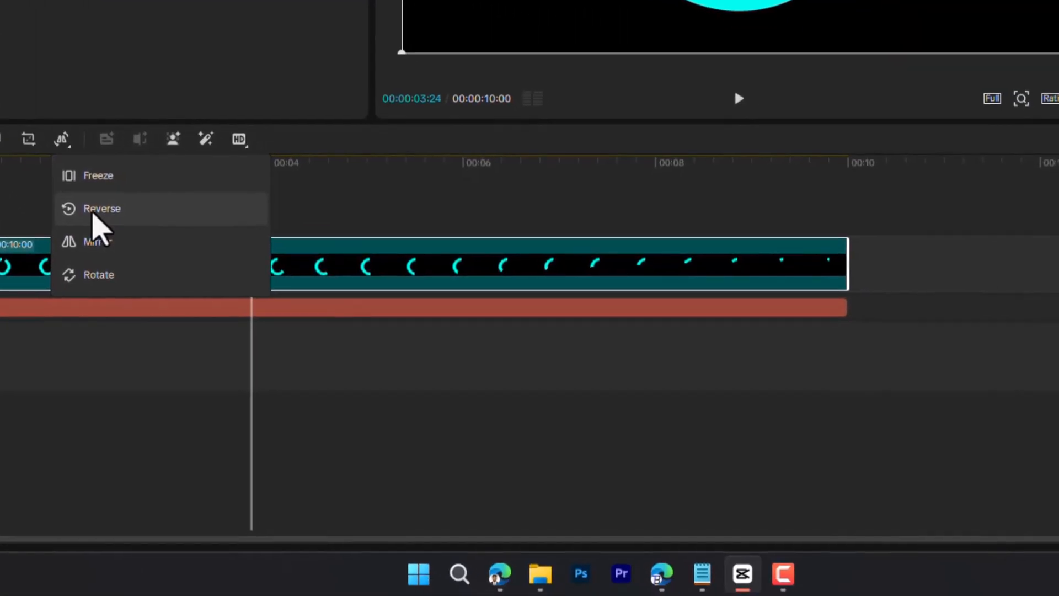
{"action": "left_click", "coordinate": [93, 215]}
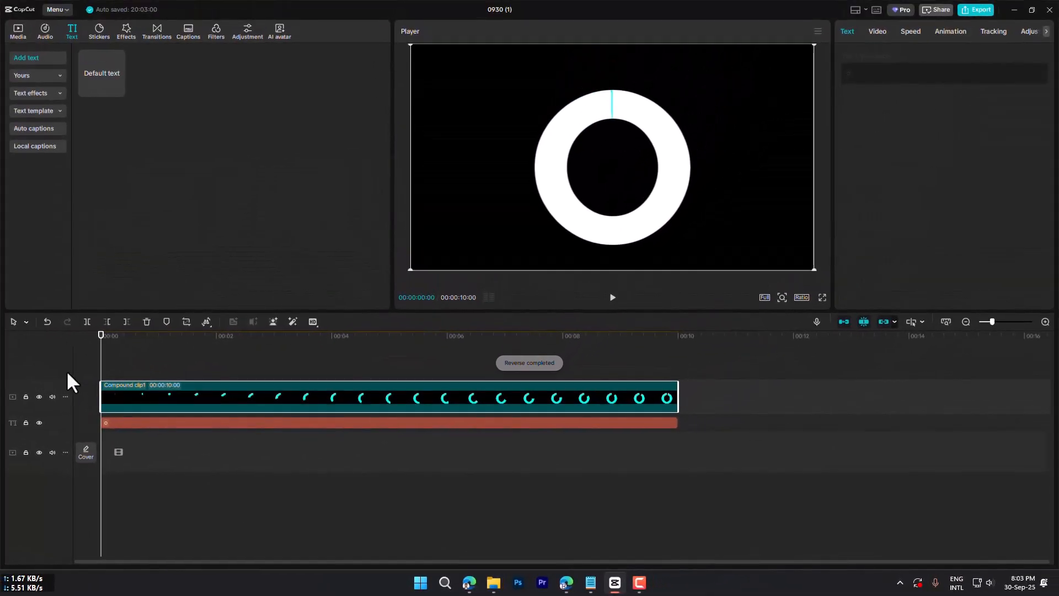
{"action": "key", "text": "space"}
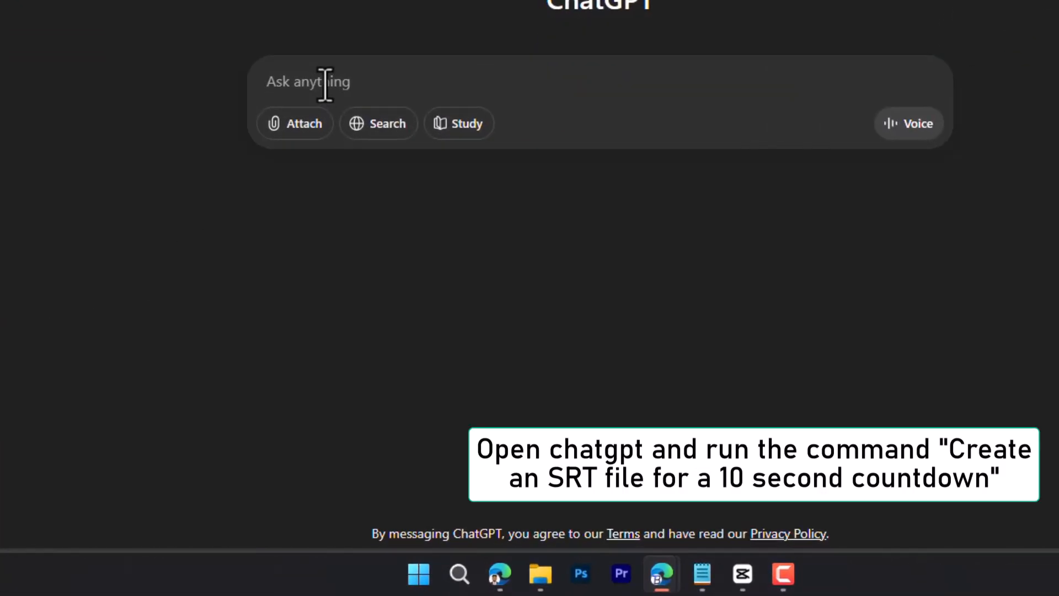
Switch to ChatGPT, submit "Create an SRT file for a 10 second countdown" and copy the generated code.
{"action": "type", "text": "Create an SRT file for a 10 second countdown"}
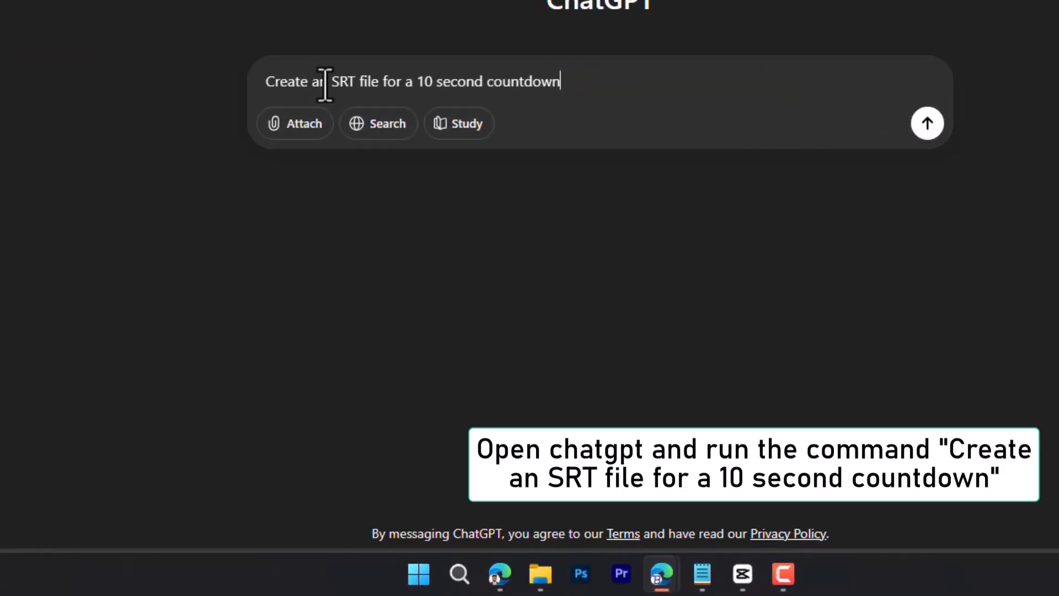
{"action": "left_click", "coordinate": [927, 124]}
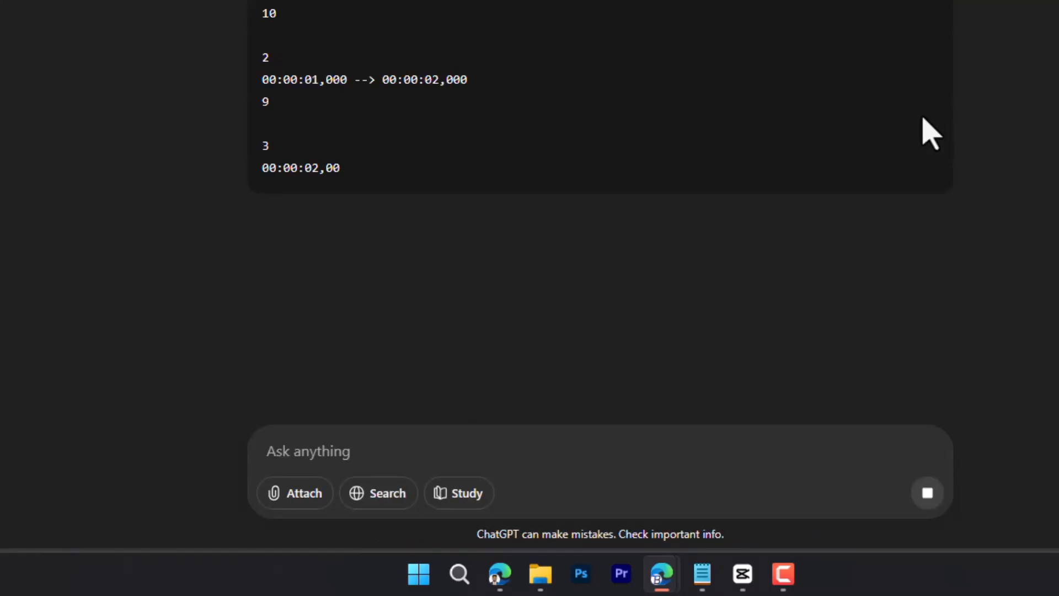
{"action": "scroll", "coordinate": [794, 113], "scroll_direction": "down", "scroll_amount": 8}
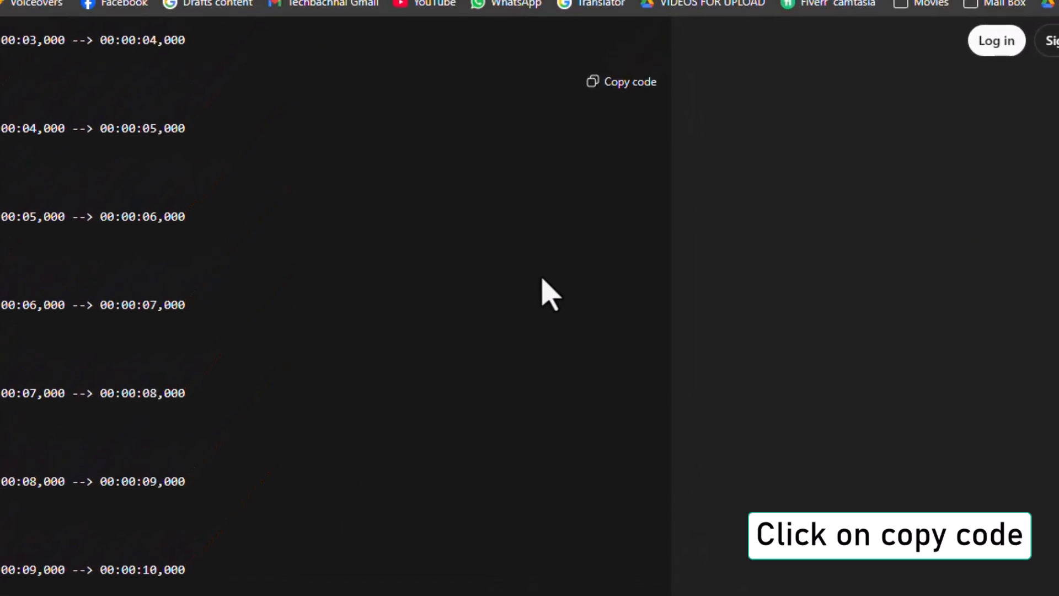
{"action": "left_click", "coordinate": [472, 160]}
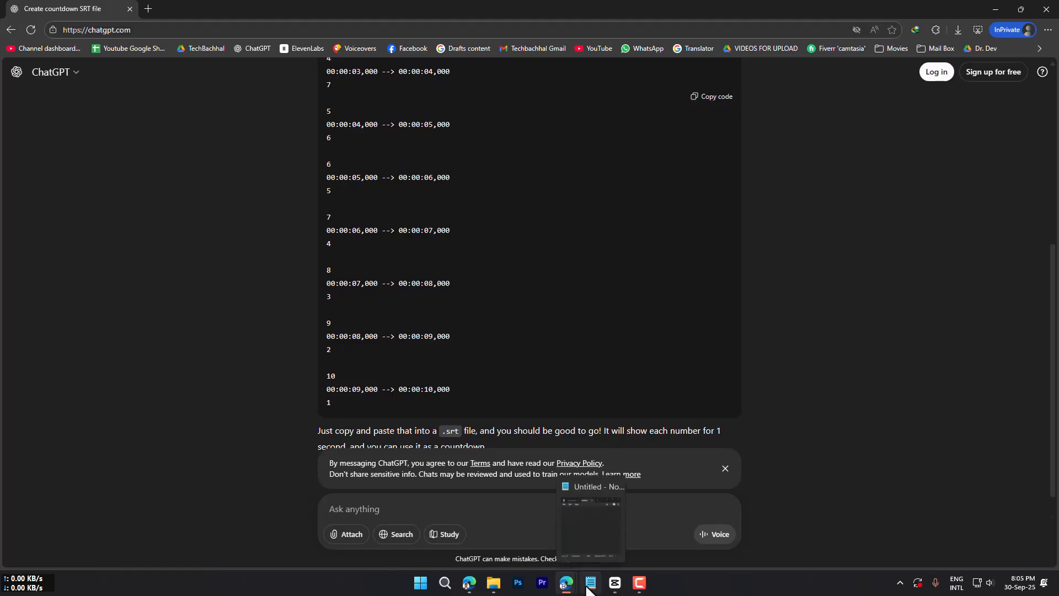
Switch to Notepad and paste the copied countdown code into the empty untitled document.
{"action": "left_click", "coordinate": [590, 582]}
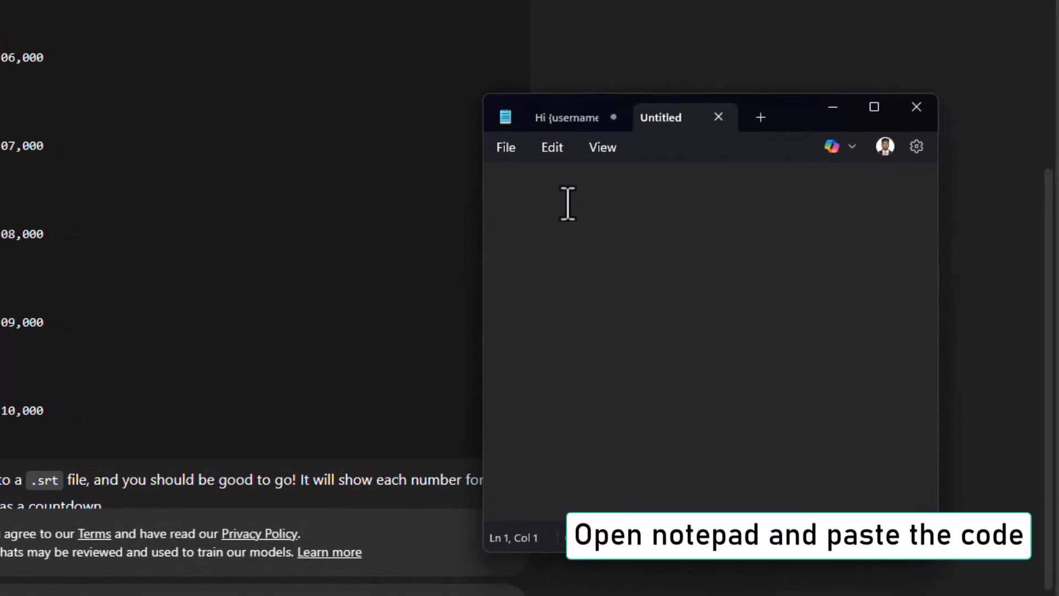
{"action": "right_click", "coordinate": [595, 211]}
{"action": "left_click", "coordinate": [663, 340]}
{"action": "scroll", "coordinate": [607, 444], "scroll_direction": "up", "scroll_amount": 1}
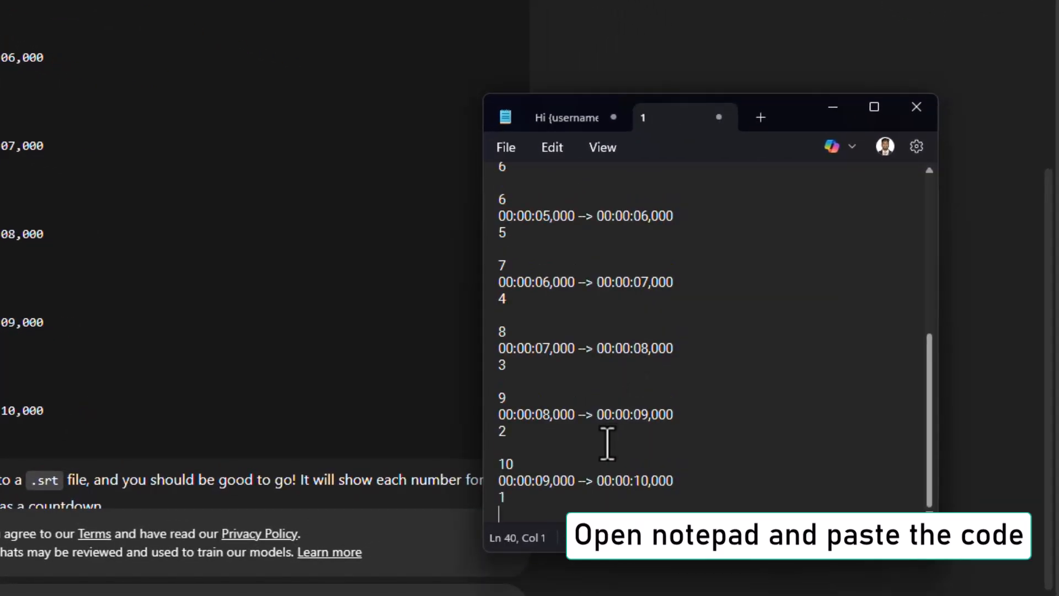
{"action": "scroll", "coordinate": [603, 445], "scroll_direction": "up", "scroll_amount": 6}
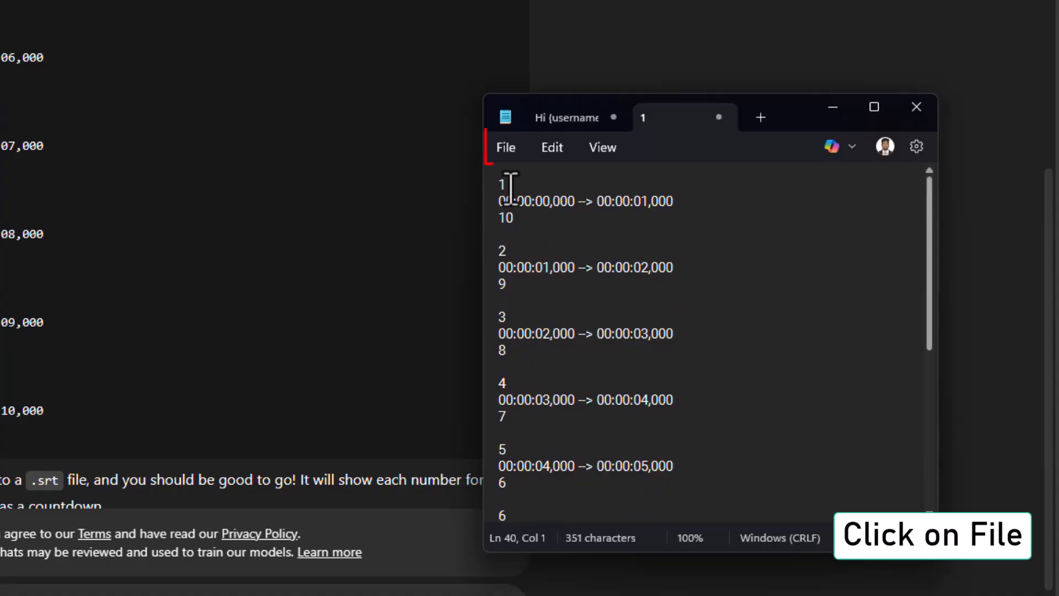
Save the countdown document to the Desktop as countdown.srt with the file type All files (*.*).
{"action": "left_click", "coordinate": [501, 153]}
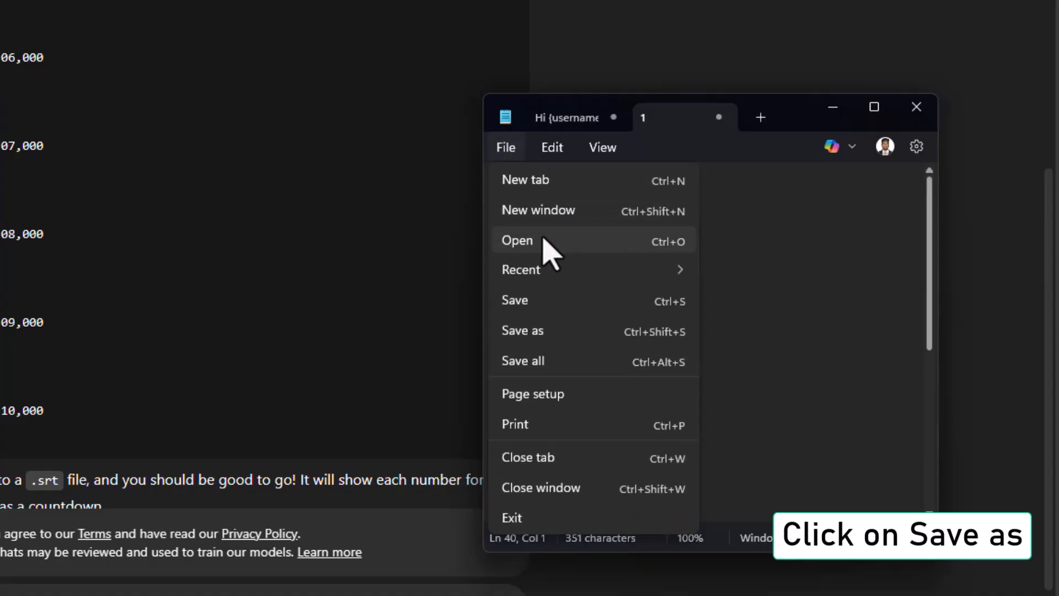
{"action": "left_click", "coordinate": [536, 336]}
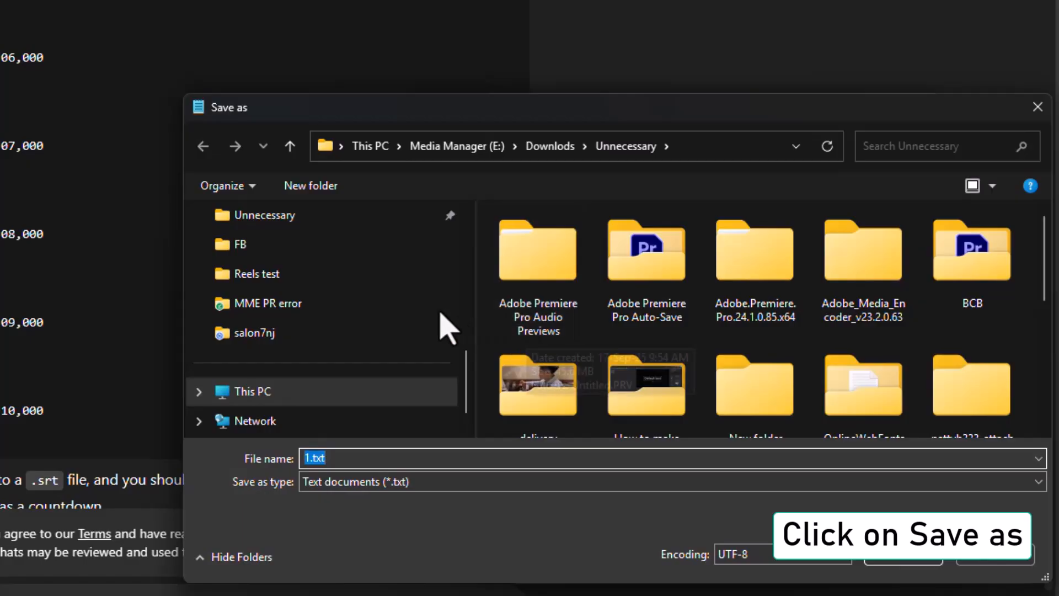
{"action": "scroll", "coordinate": [293, 314], "scroll_direction": "up", "scroll_amount": 10}
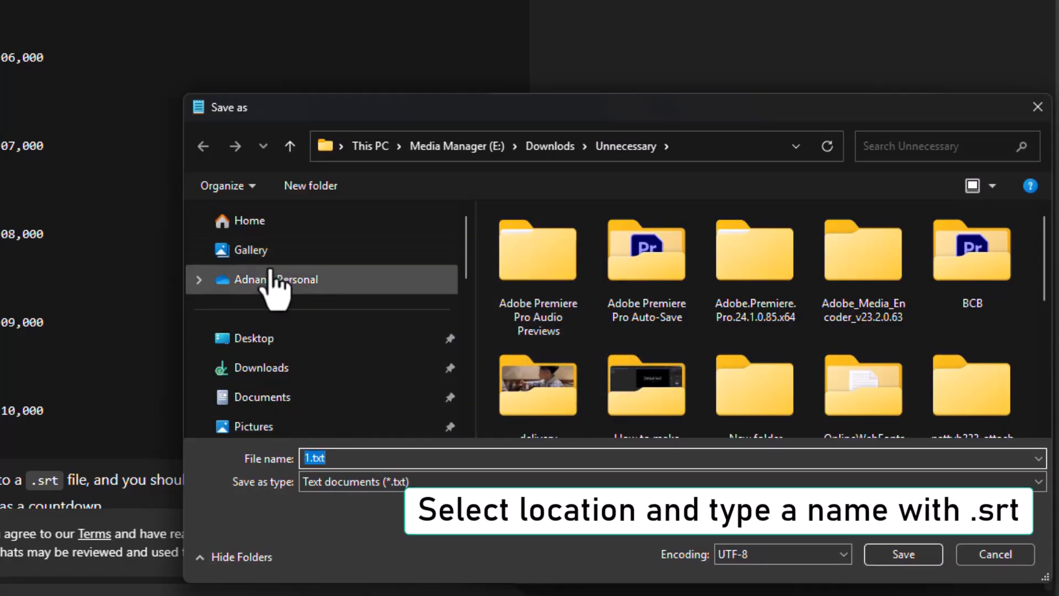
{"action": "left_click", "coordinate": [270, 345]}
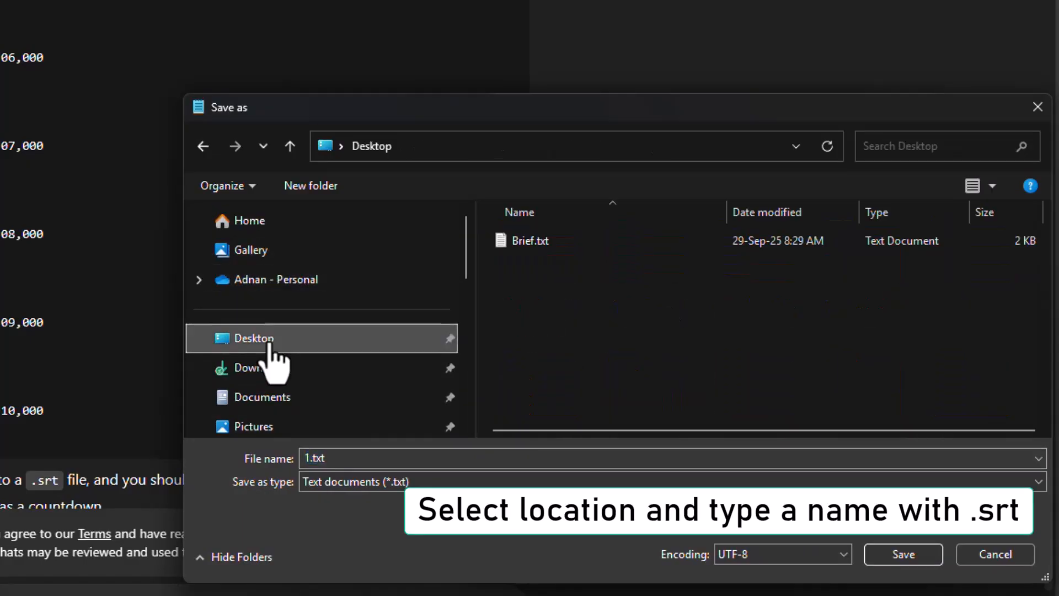
{"action": "left_click", "coordinate": [304, 458]}
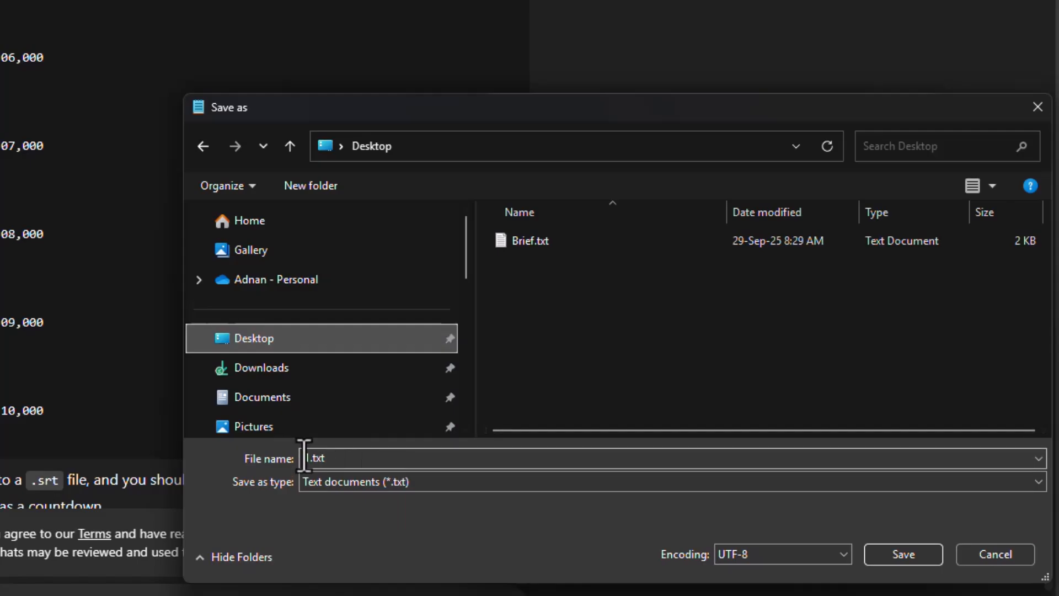
{"action": "double_click", "coordinate": [315, 457]}
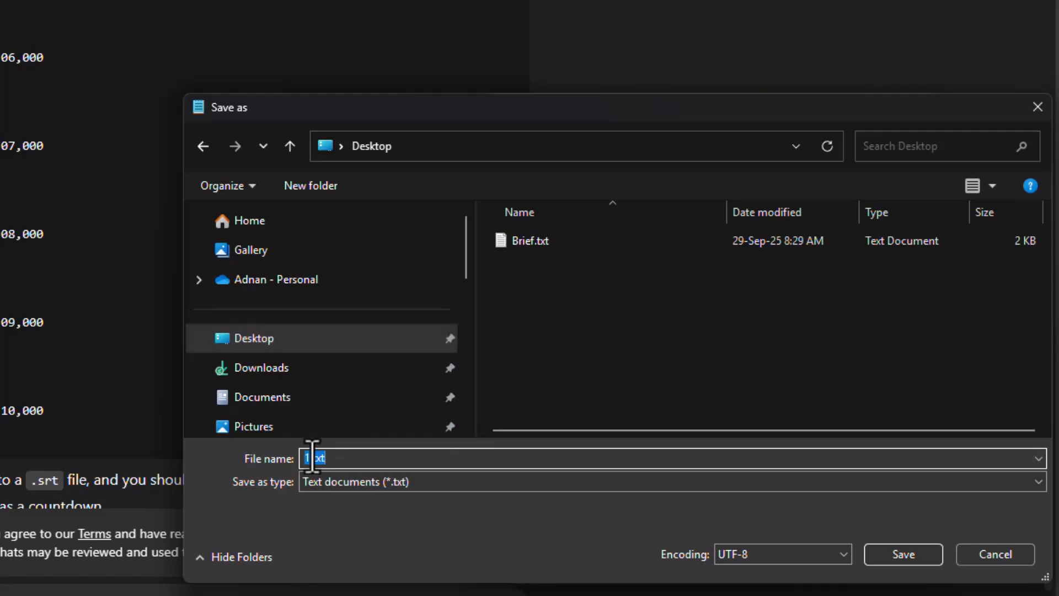
{"action": "type", "text": "coun"}
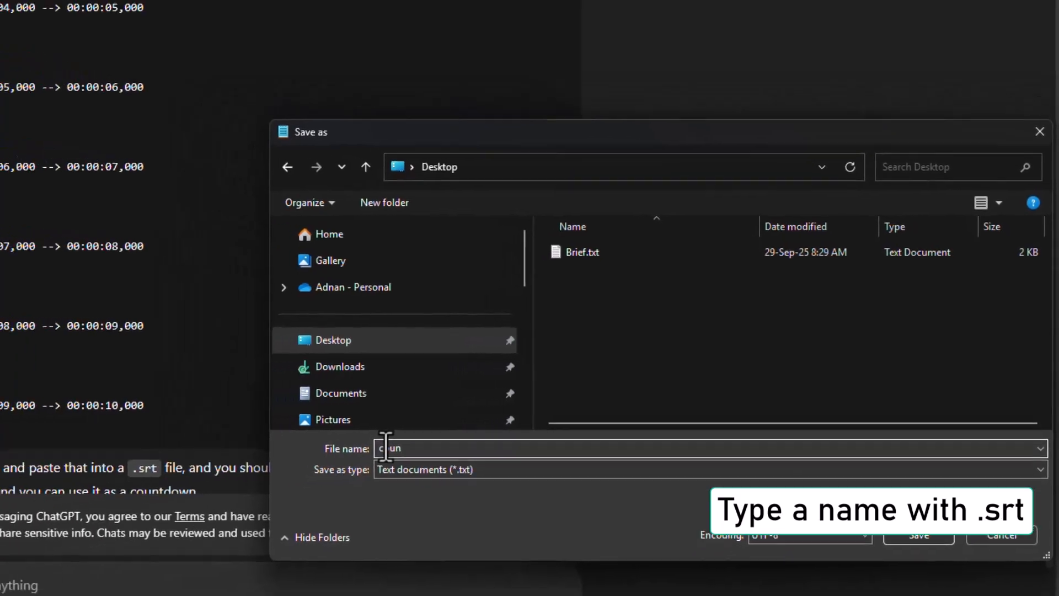
{"action": "type", "text": "tdown"}
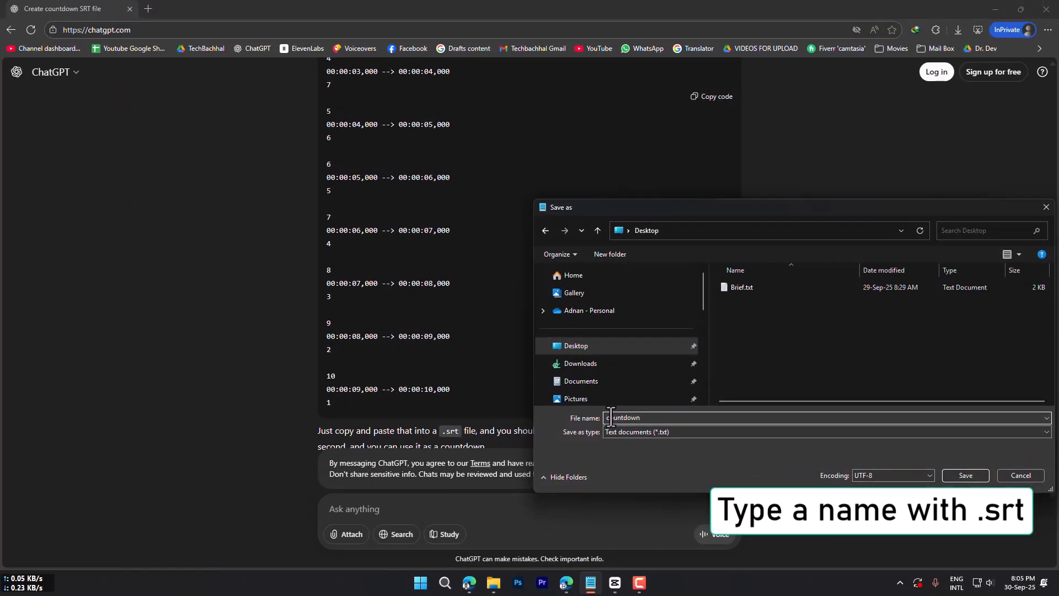
{"action": "type", "text": ".srt"}
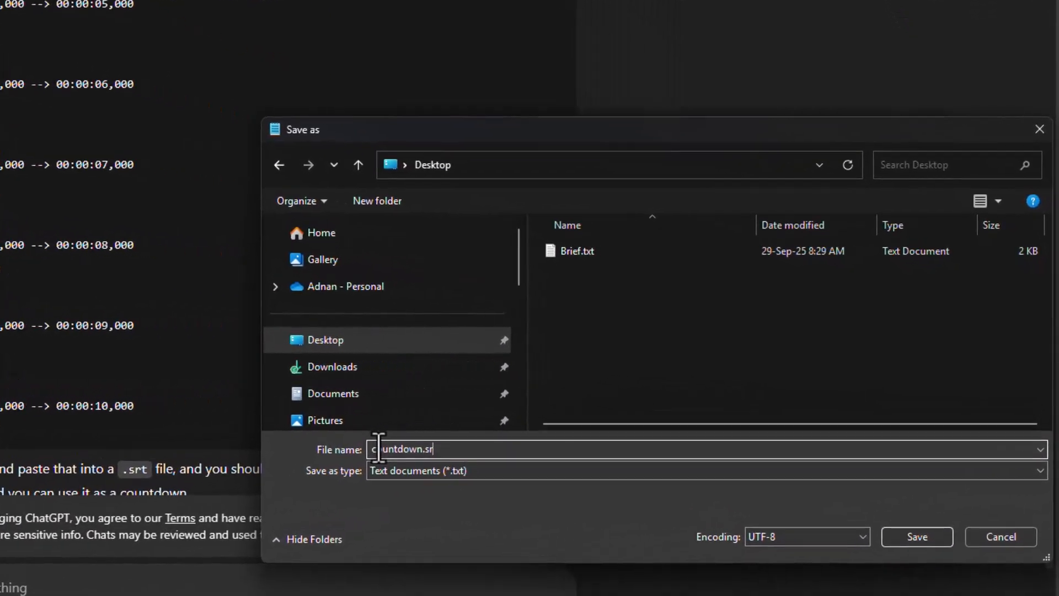
{"action": "left_click", "coordinate": [411, 482]}
{"action": "left_click", "coordinate": [408, 518]}
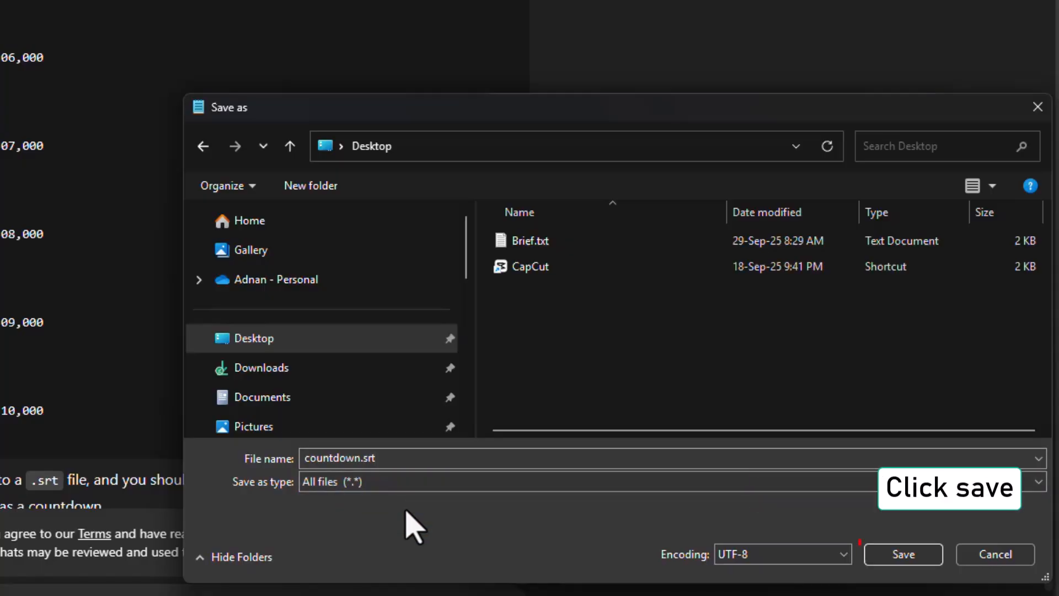
{"action": "left_click", "coordinate": [901, 560]}
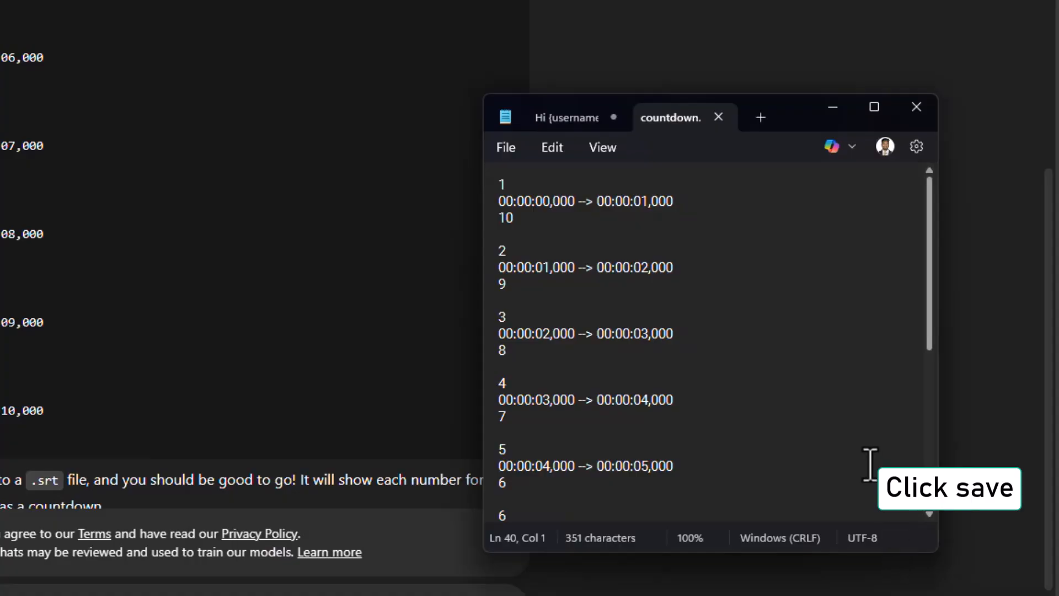
Switch to CapCut and import countdown.srt from the Desktop as a local captions file.
{"action": "left_click", "coordinate": [833, 107]}
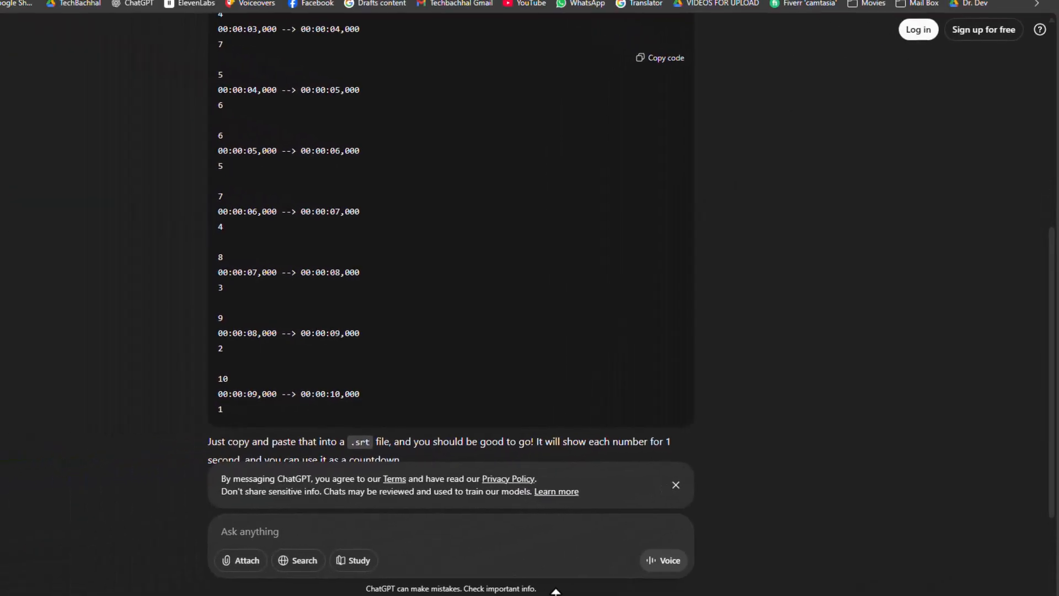
{"action": "left_click", "coordinate": [615, 584]}
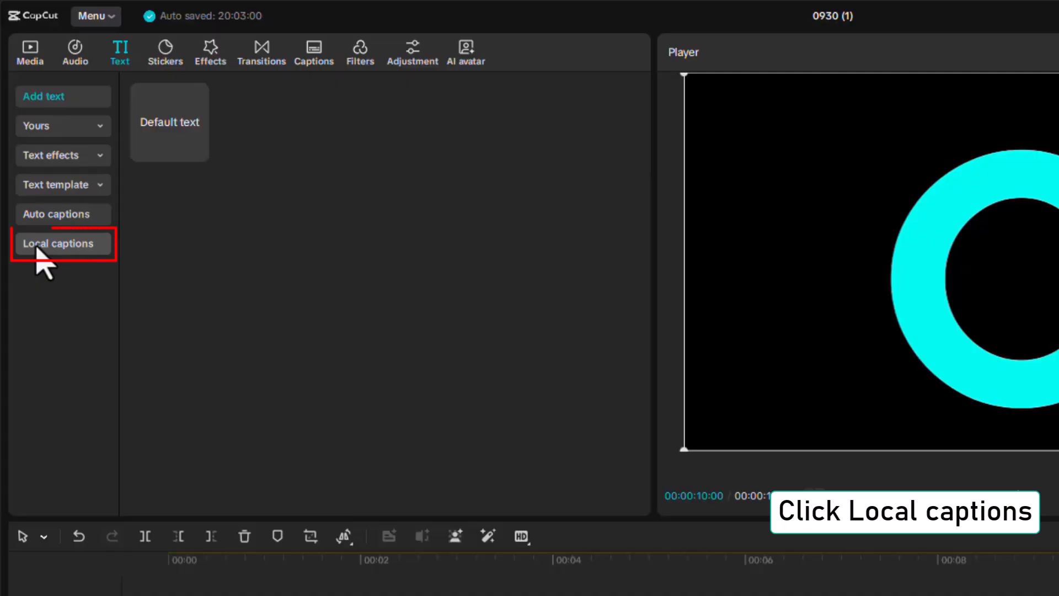
{"action": "left_click", "coordinate": [36, 247]}
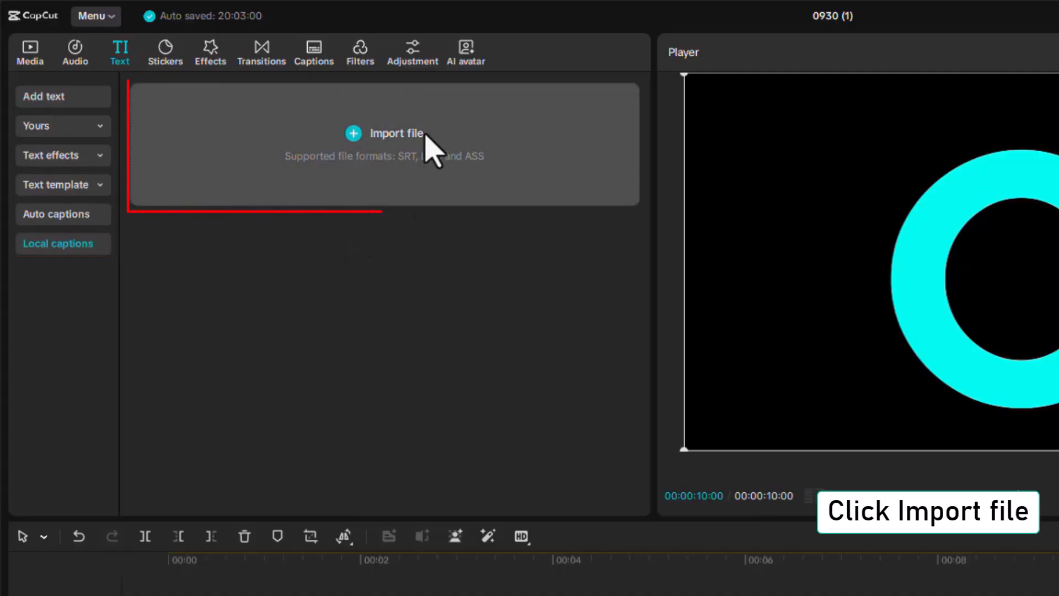
{"action": "left_click", "coordinate": [425, 135]}
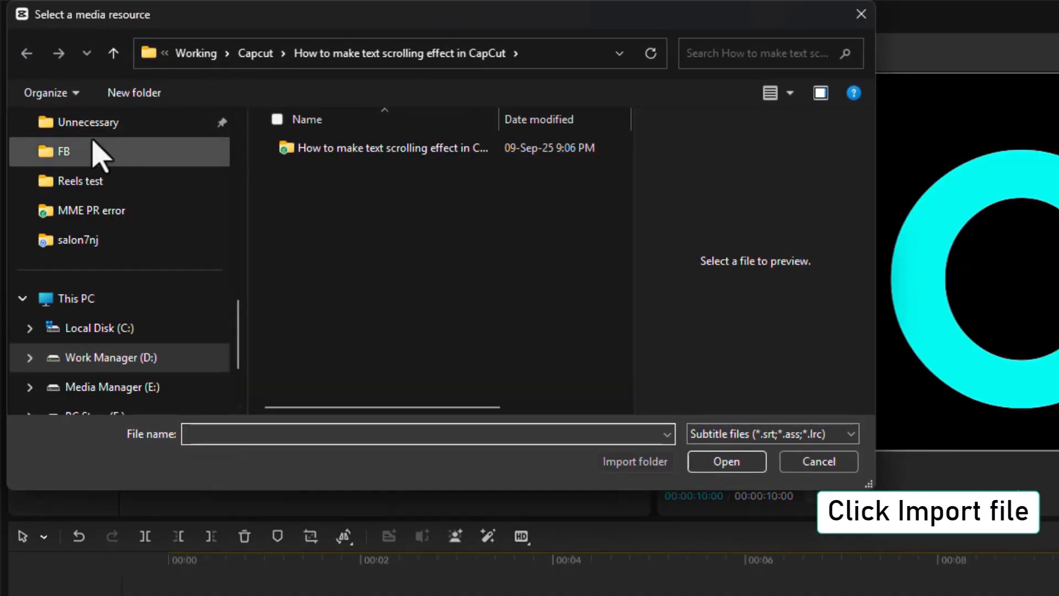
{"action": "scroll", "coordinate": [67, 166], "scroll_direction": "up", "scroll_amount": 5}
{"action": "scroll", "coordinate": [88, 165], "scroll_direction": "up", "scroll_amount": 3}
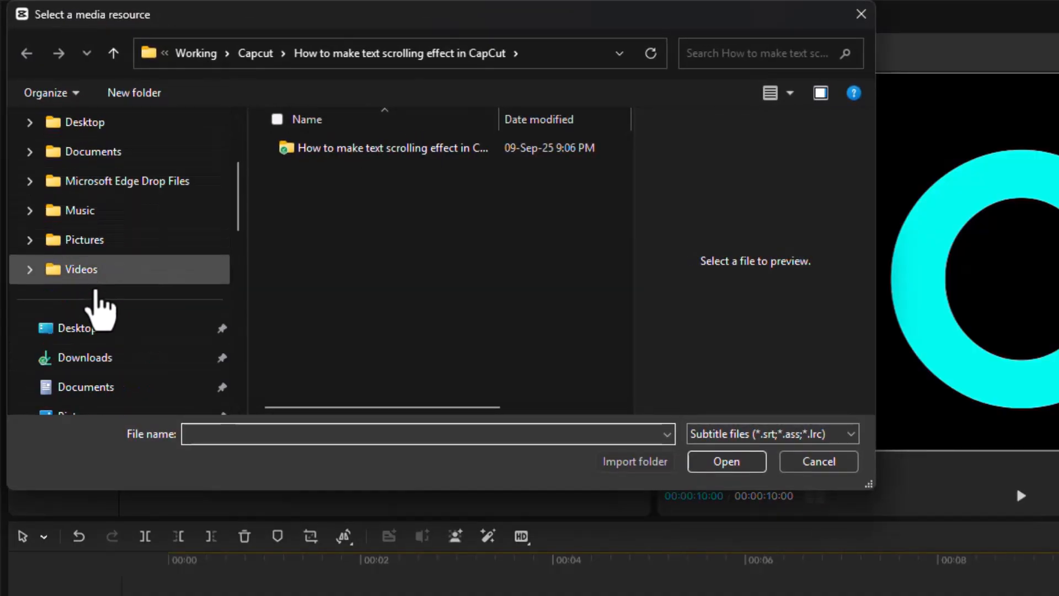
{"action": "left_click", "coordinate": [83, 329]}
{"action": "left_click", "coordinate": [369, 149]}
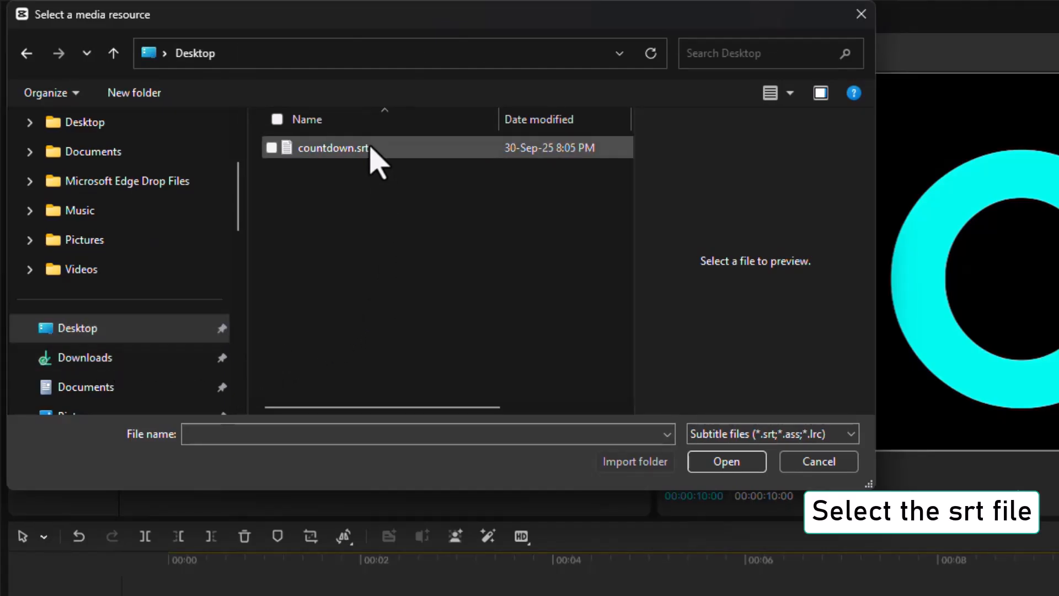
{"action": "left_click", "coordinate": [726, 462]}
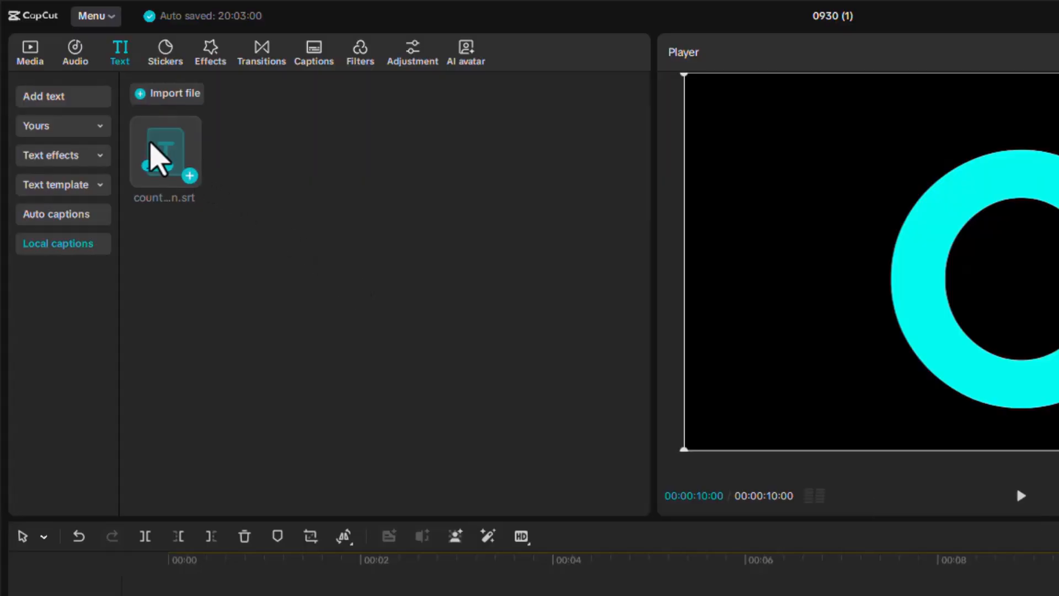
Add the countdown.srt captions to a track above the compound clip, starting at 00:00.
{"action": "left_click_drag", "start_coordinate": [156, 156], "coordinate": [235, 595]}
{"action": "left_click_drag", "start_coordinate": [141, 371], "coordinate": [95, 369]}
{"action": "left_click", "coordinate": [184, 378]}
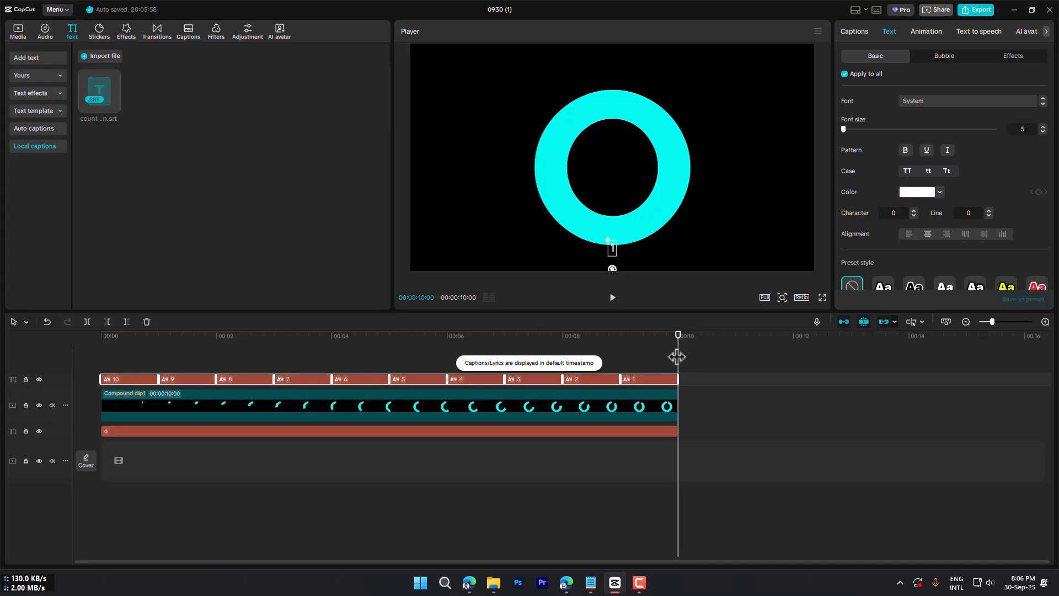
Go to the 5-second mark and move the countdown number into the centre of the ring.
{"action": "left_click_drag", "start_coordinate": [655, 337], "coordinate": [390, 334]}
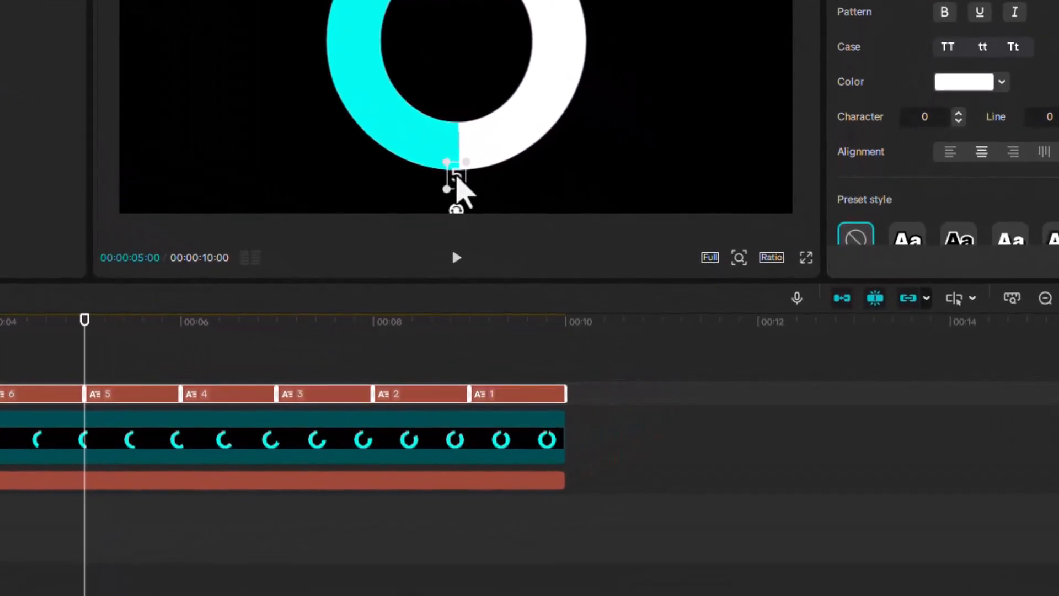
{"action": "left_click_drag", "start_coordinate": [597, 243], "coordinate": [602, 170]}
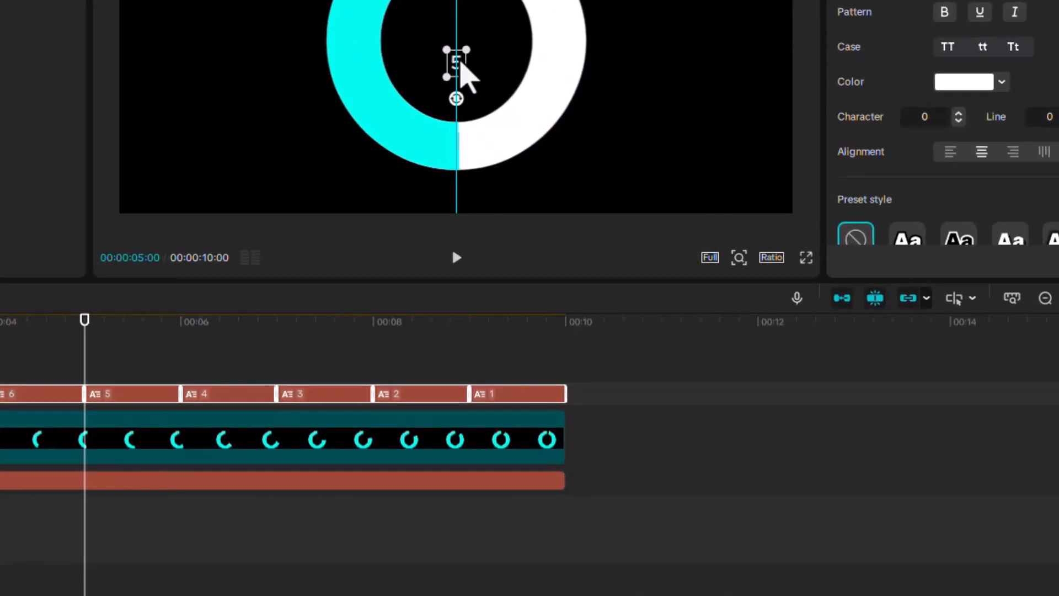
{"action": "left_click_drag", "start_coordinate": [461, 62], "coordinate": [461, 43]}
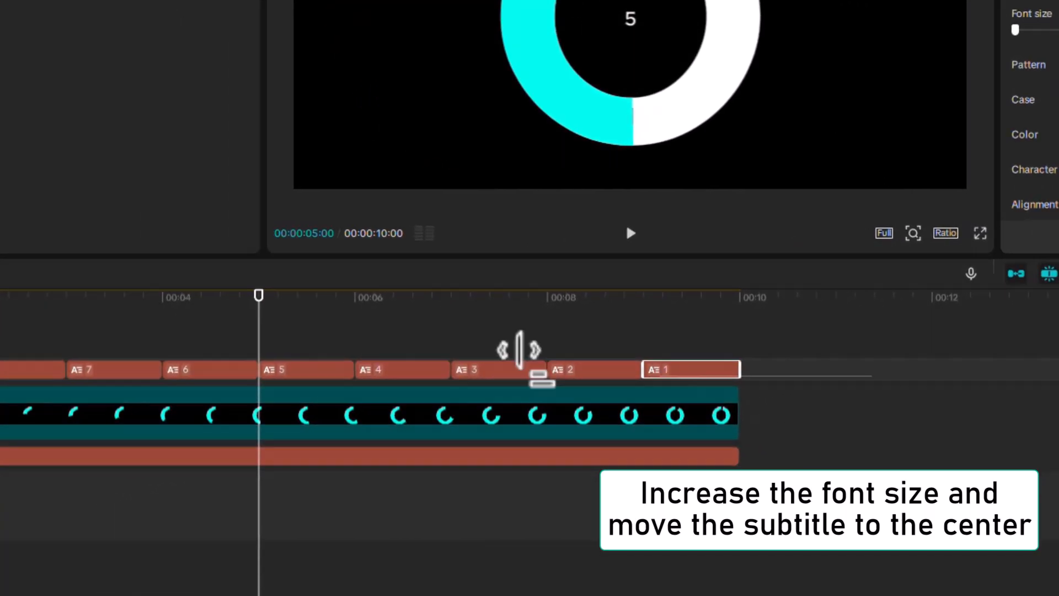
Select all the countdown captions from 1 to 10, set their font size to 19 and make them bold.
{"action": "left_click", "coordinate": [458, 317], "text": "shift"}
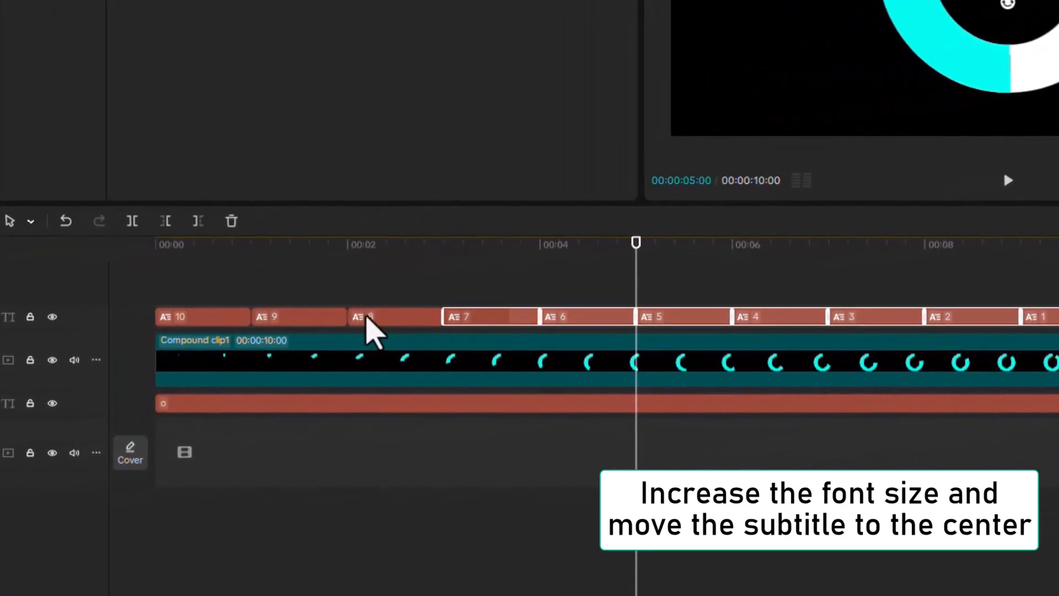
{"action": "left_click", "coordinate": [161, 319], "text": "shift"}
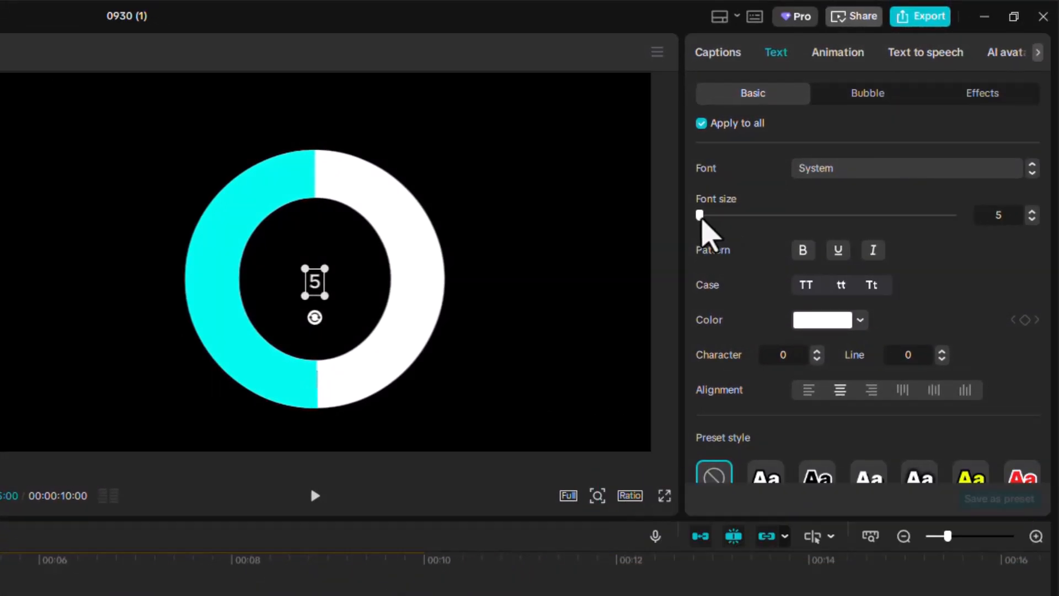
{"action": "left_click_drag", "start_coordinate": [700, 218], "coordinate": [713, 220]}
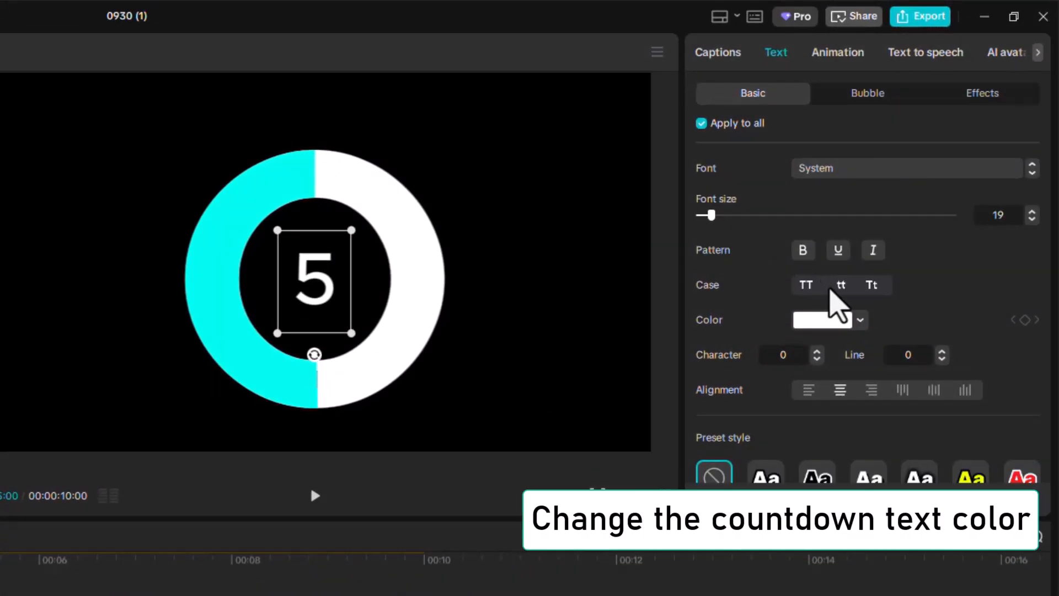
{"action": "left_click", "coordinate": [800, 255]}
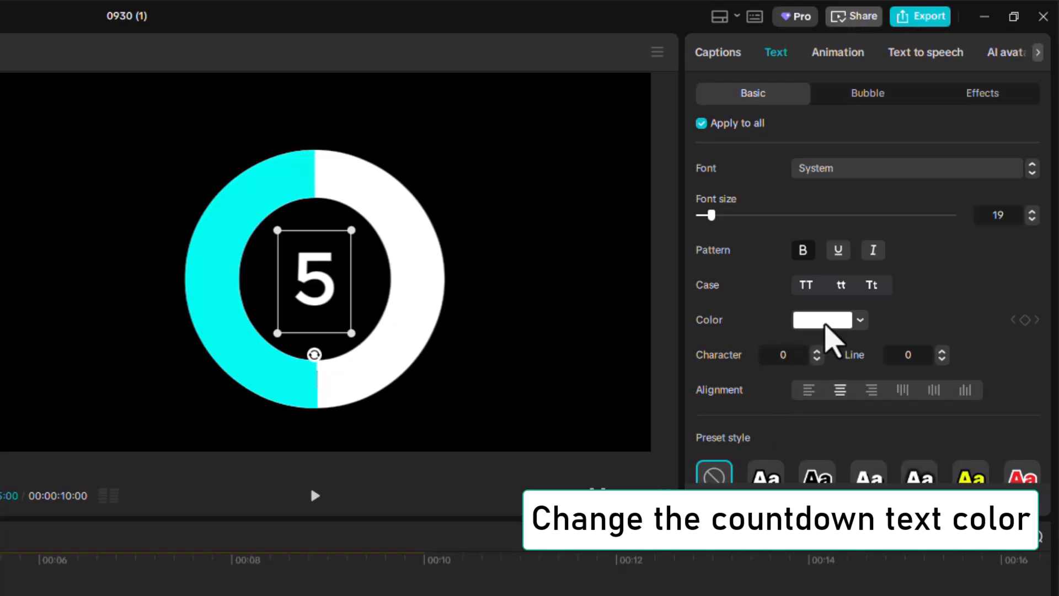
Change the text color of the countdown captions to the orange swatch in My colors.
{"action": "left_click", "coordinate": [825, 325]}
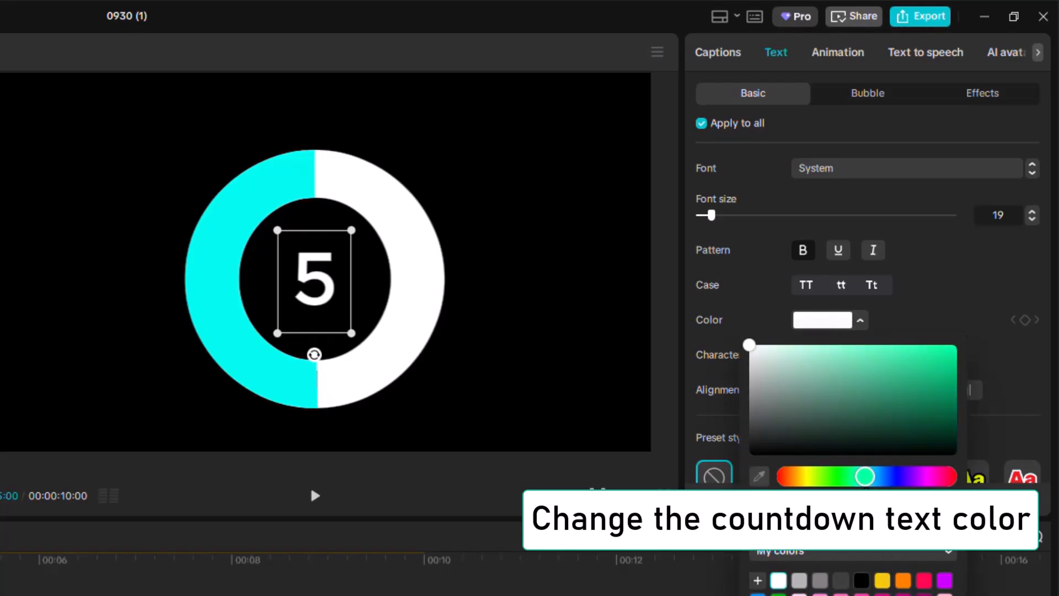
{"action": "left_click_drag", "start_coordinate": [865, 475], "coordinate": [788, 475]}
{"action": "left_click", "coordinate": [882, 580]}
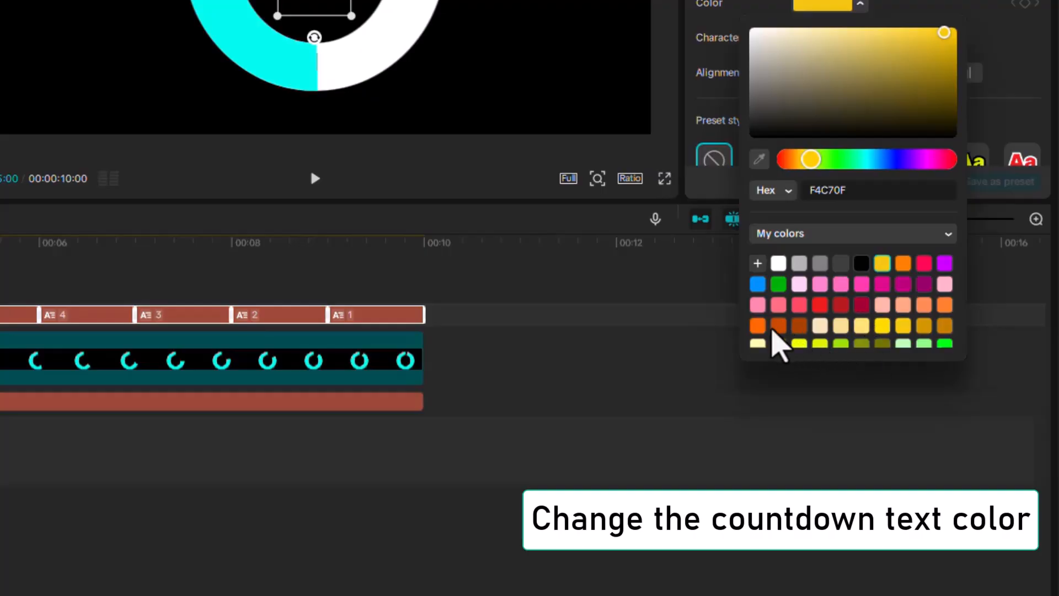
{"action": "left_click", "coordinate": [772, 330]}
{"action": "left_click", "coordinate": [903, 263]}
Deselect the captions and play the finished countdown in full screen from near its beginning.
{"action": "left_click", "coordinate": [496, 441]}
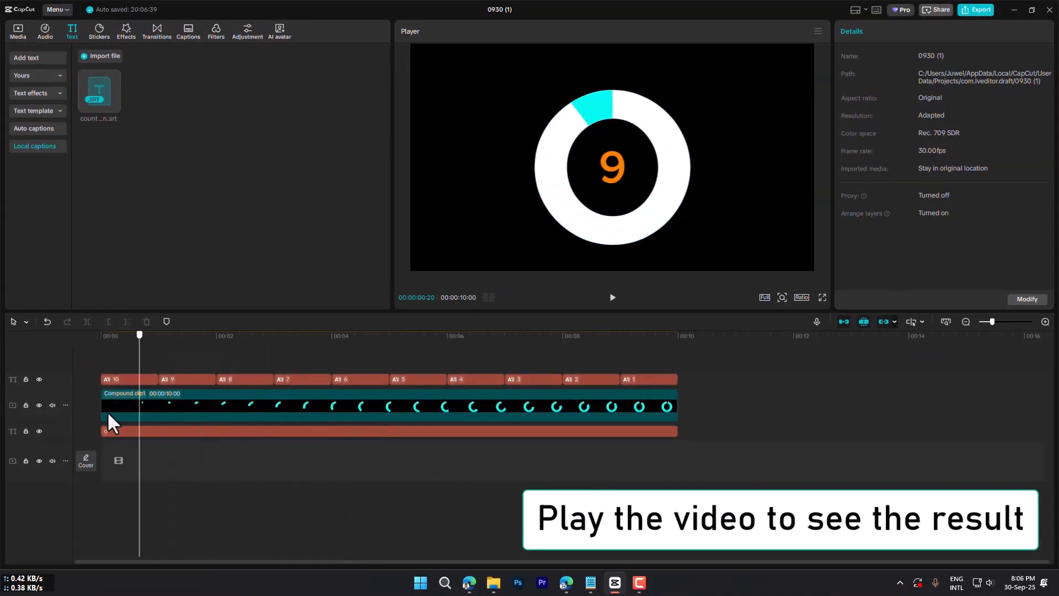
{"action": "key", "text": "space"}
{"action": "key", "text": "ctrl+shift+f"}
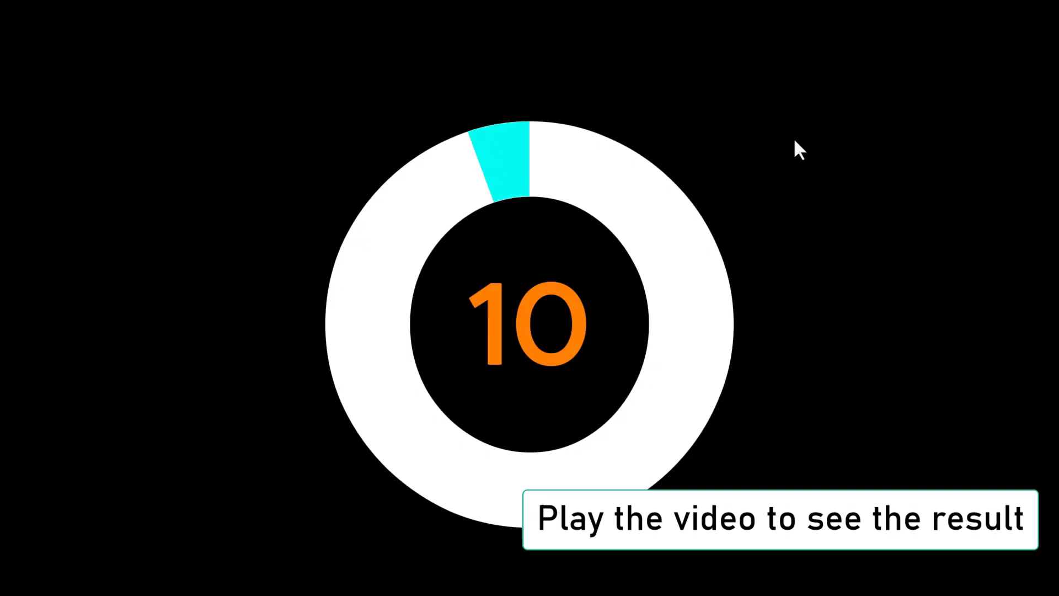